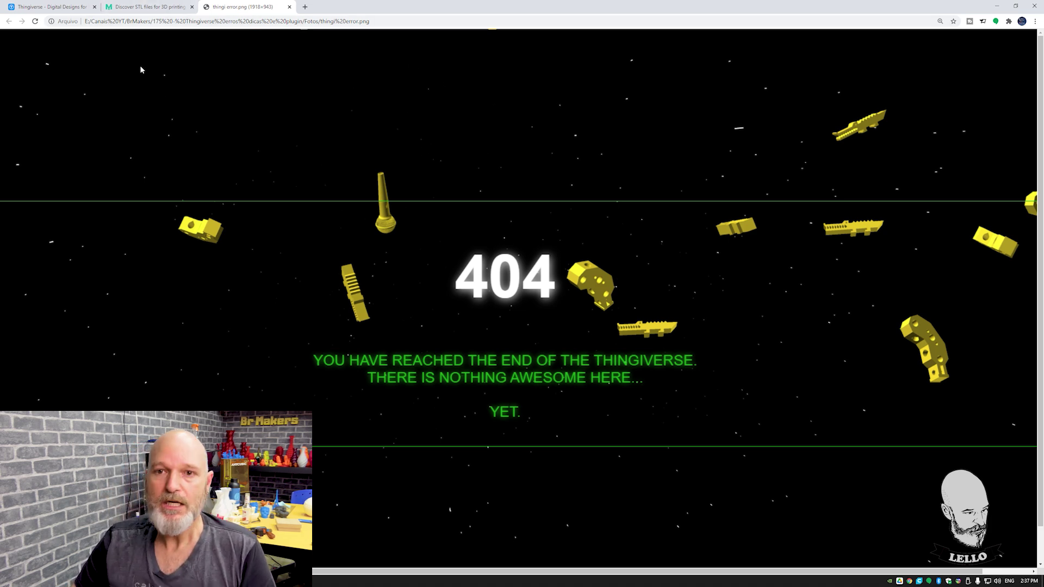
Step: Switch to the Thingiverse homepage tab listing popular designs from the last 30 days
click(46, 8)
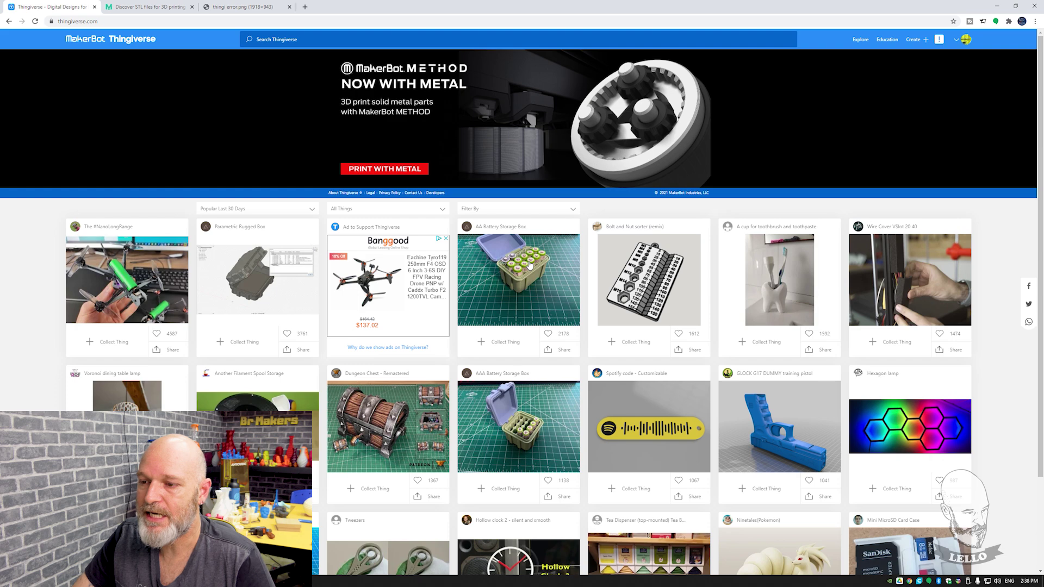
Step: Open the AA Battery Storage Box model page from the Thingiverse homepage
click(530, 265)
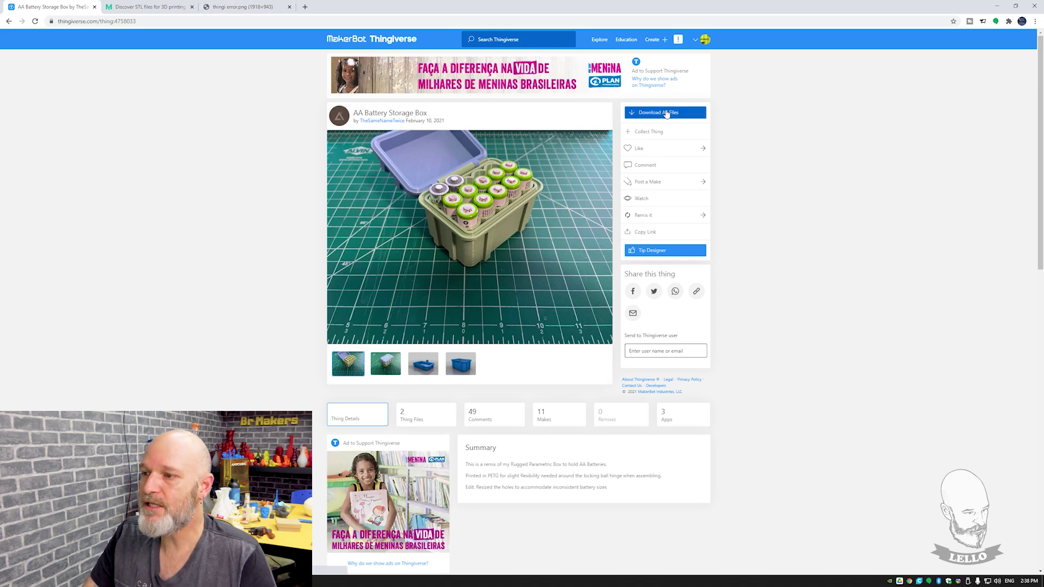
Step: Bring up the tab showing the Thingiverse 404 error image
click(247, 5)
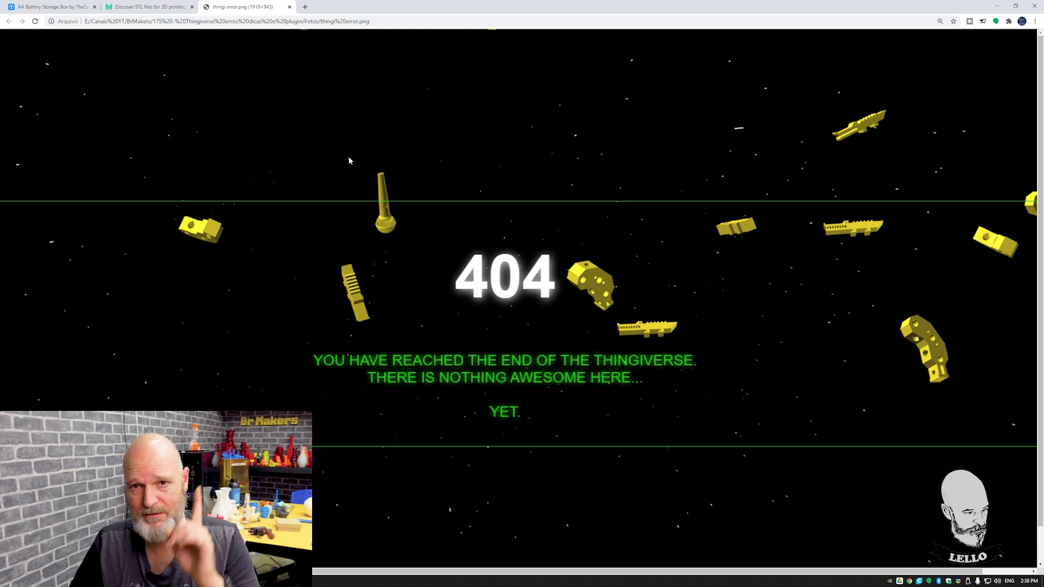
Step: Close the 404 error image tab and show the AA Battery Storage Box's downloadable STL files
click(289, 7)
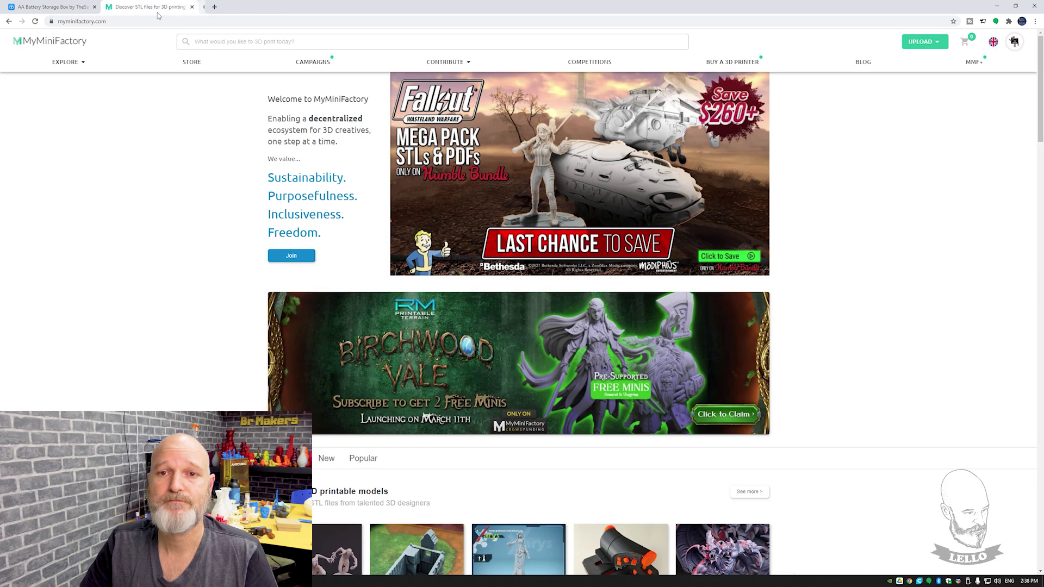
click(76, 9)
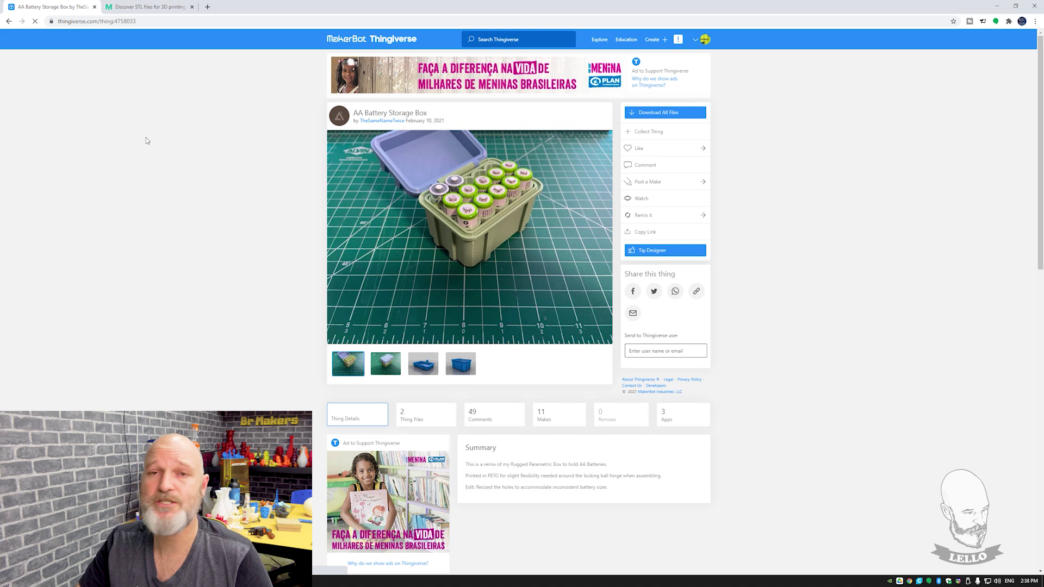
scroll(212, 278, down, 2)
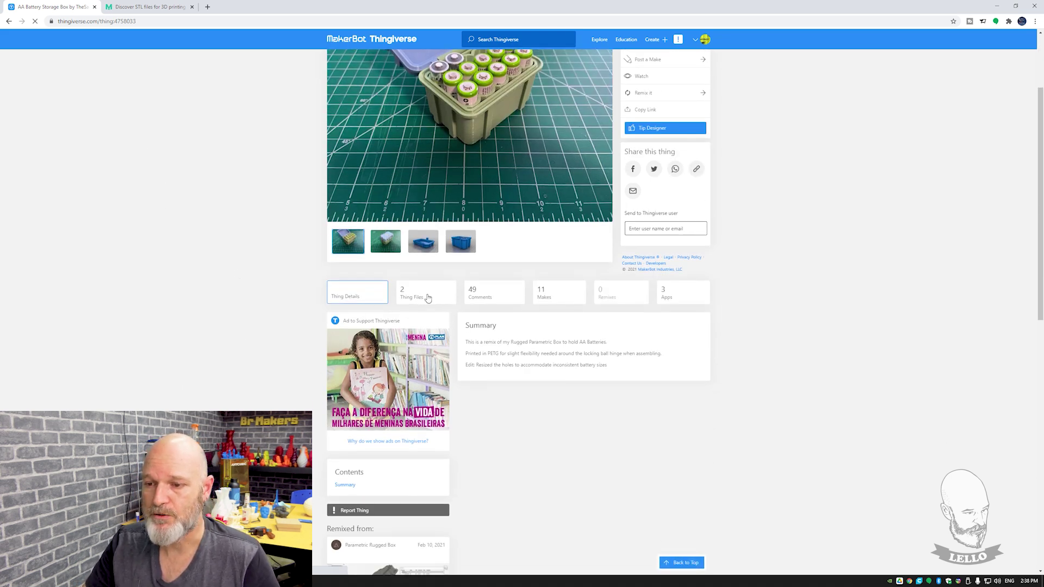
scroll(520, 225, up, 1)
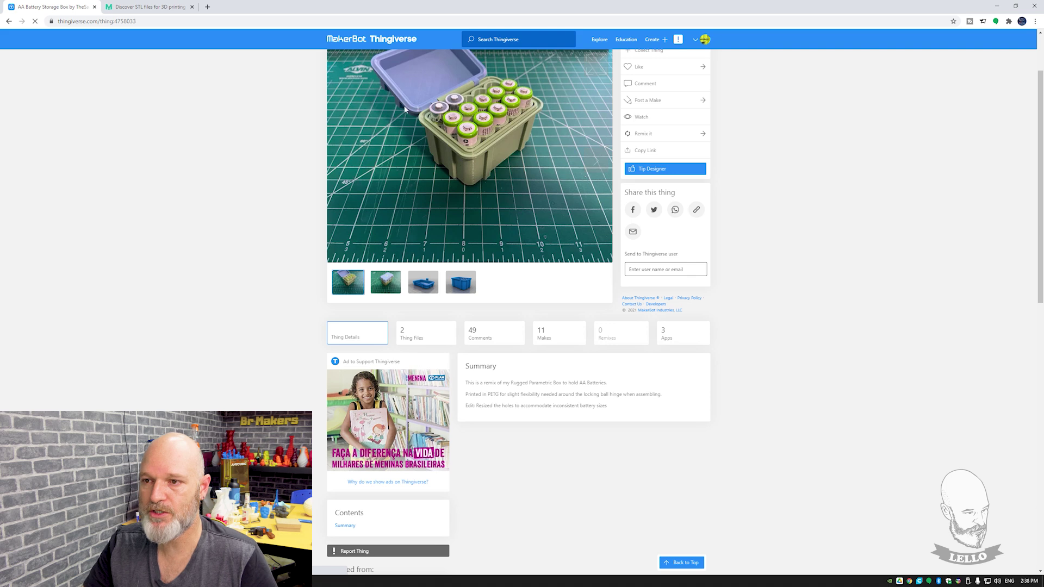
click(426, 334)
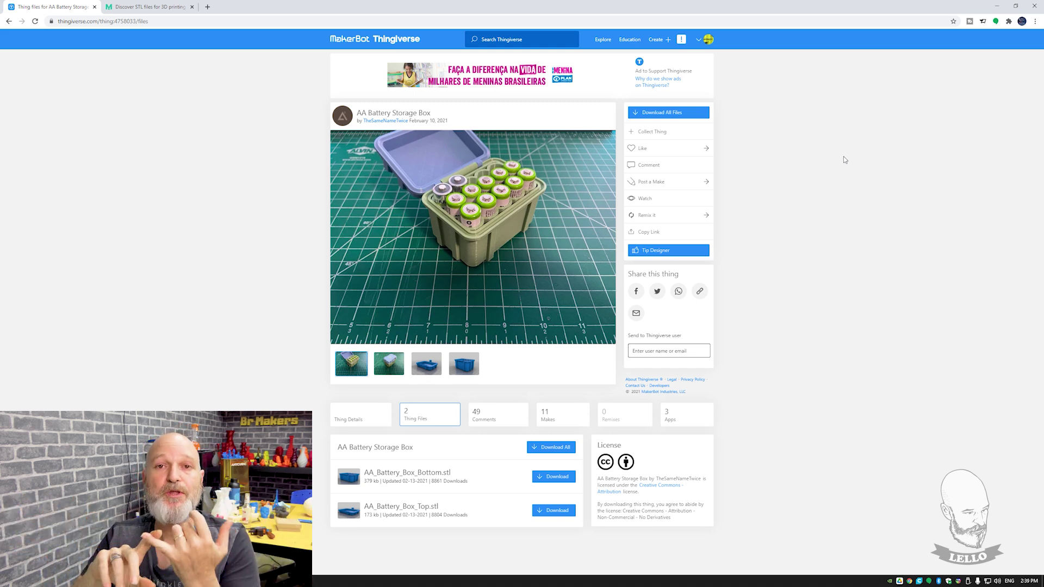
Step: Browse the battery box gallery to the blue render and highlight the thing ID in the address
click(386, 370)
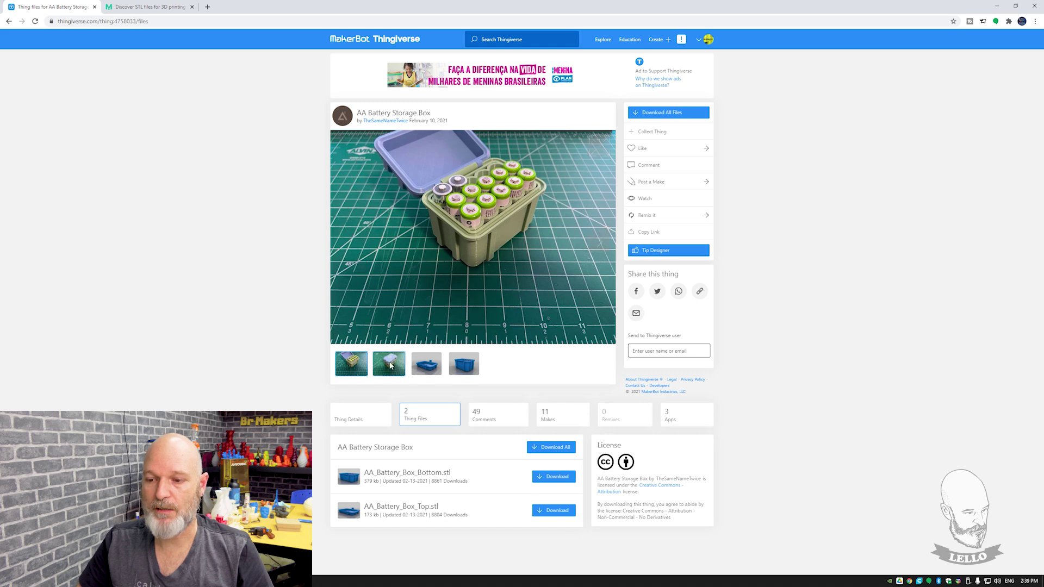
click(428, 370)
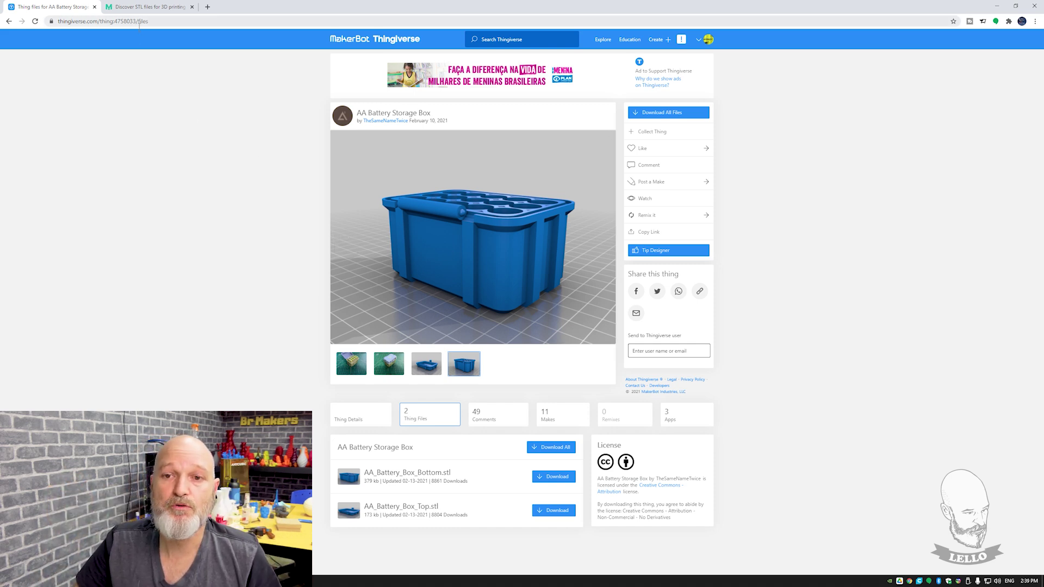
drag(129, 21, 134, 21)
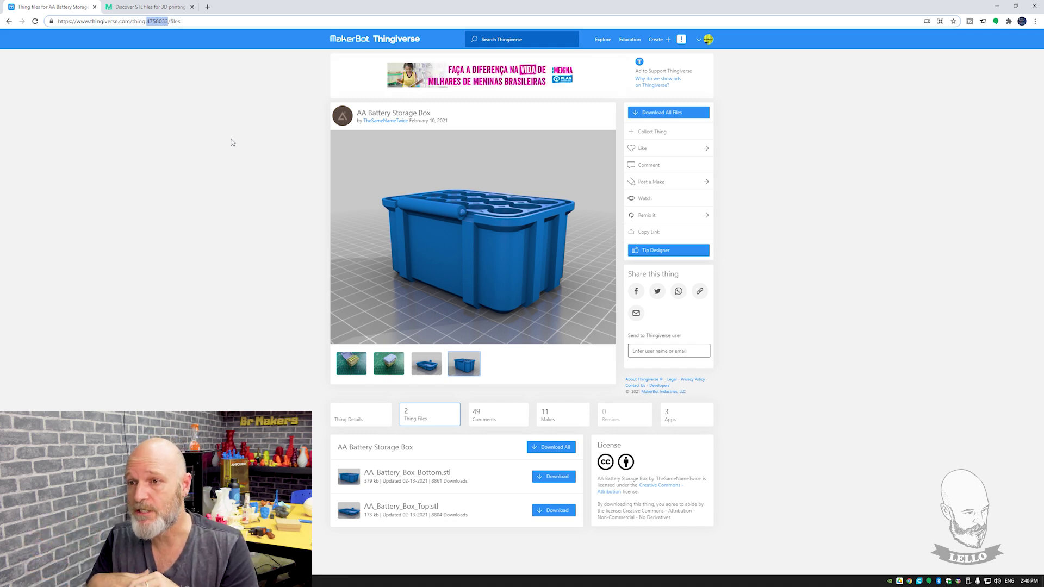
Step: Run a Thingiverse search for 'airbus' to list Airbus aircraft models
click(542, 43)
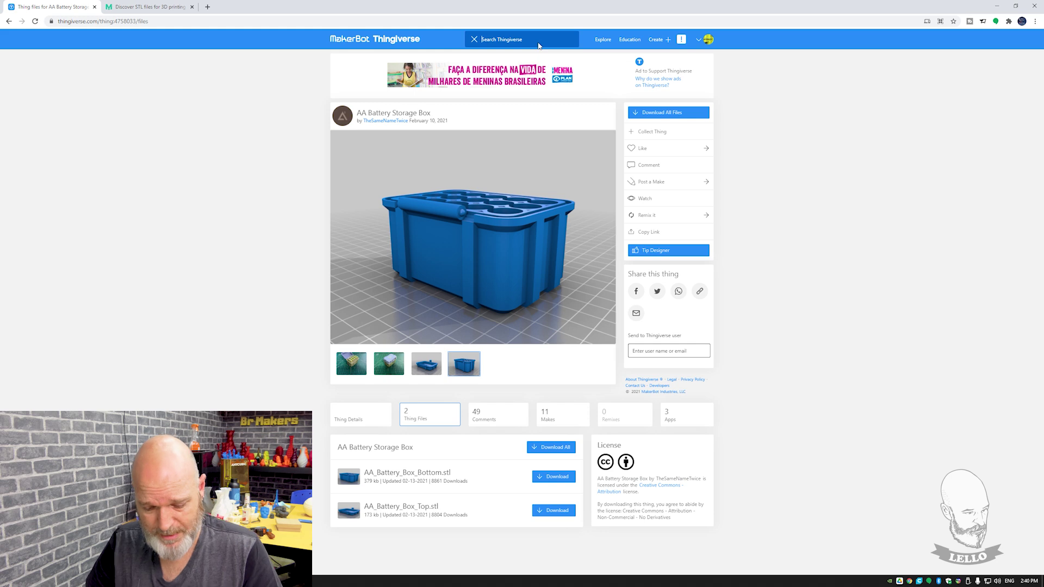
text(airbus)
key(Return)
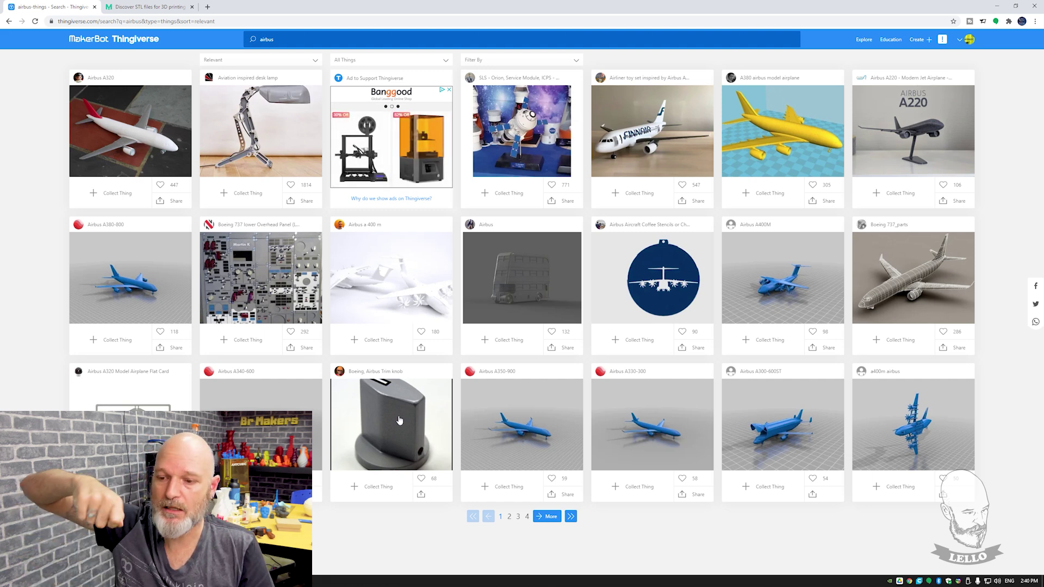
Step: Go to page 2 of the airbus search results
click(510, 518)
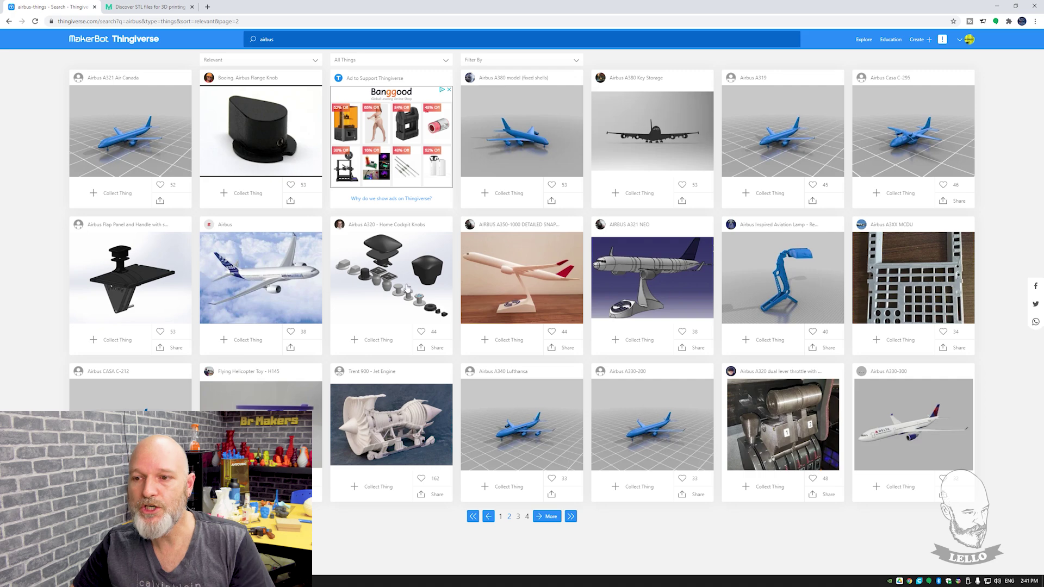
Step: Open Airbus A320 - Home Cockpit Knobs, scroll through its 14 files, then switch to MyMiniFactory
click(408, 290)
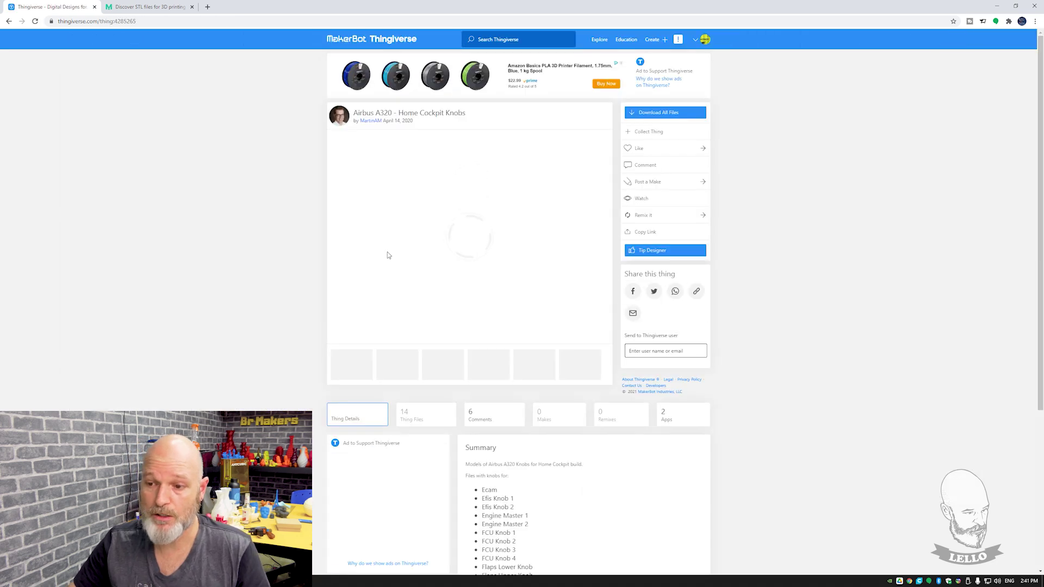
scroll(238, 336, down, 1)
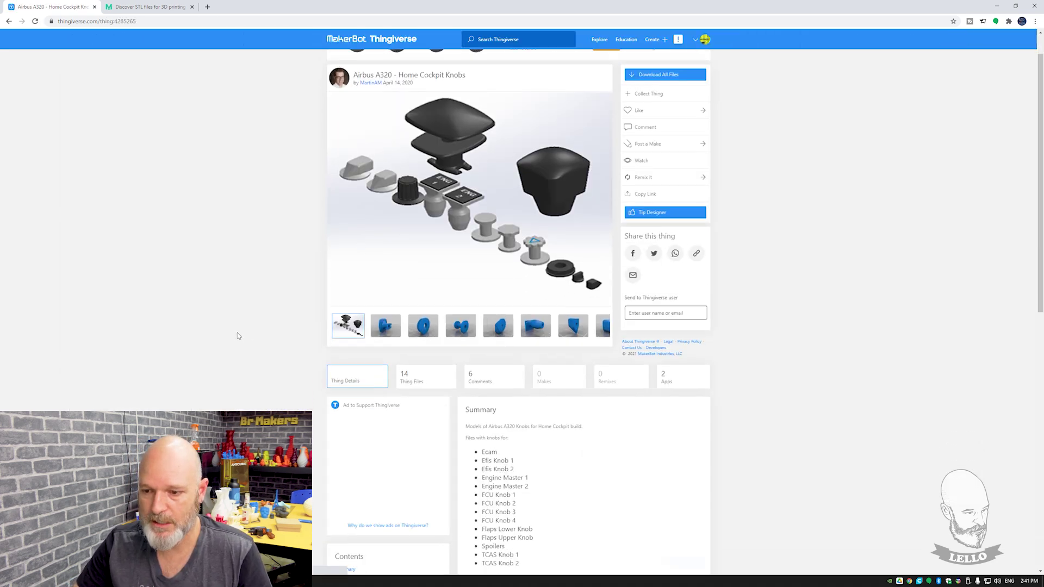
scroll(237, 335, down, 1)
click(414, 336)
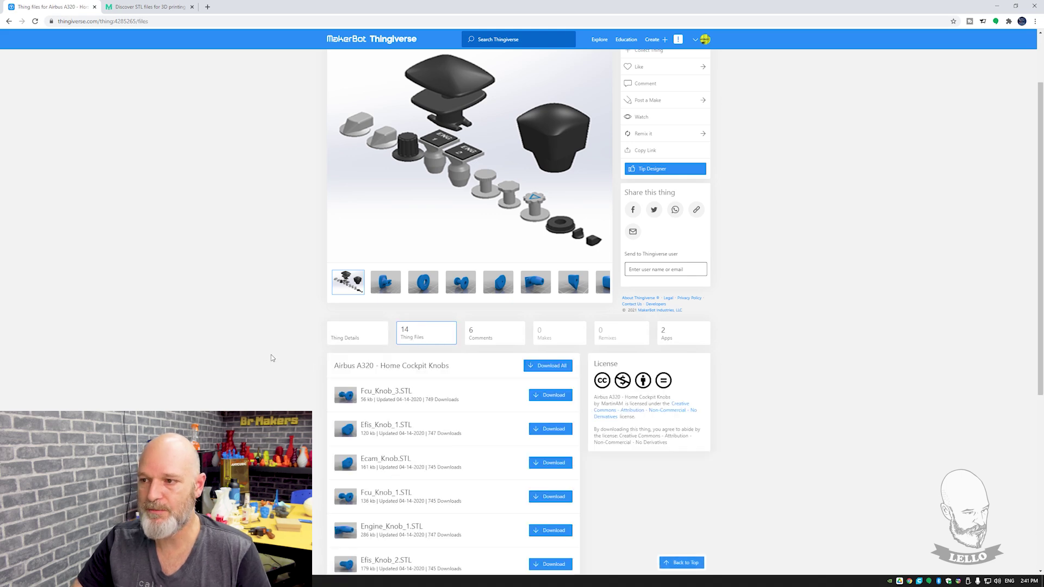
scroll(681, 133, up, 2)
scroll(604, 156, down, 3)
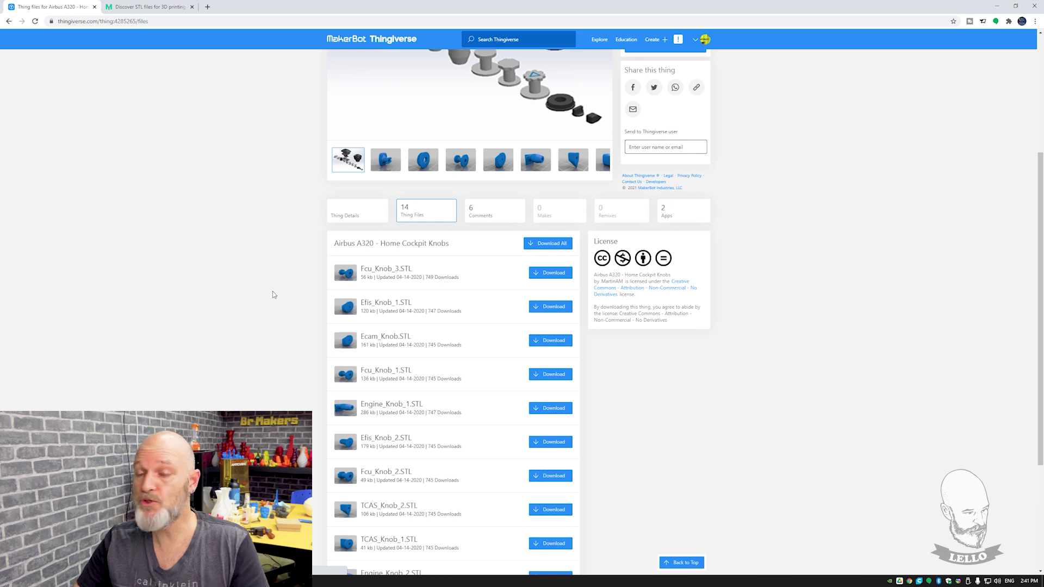
scroll(286, 263, up, 3)
scroll(276, 320, down, 4)
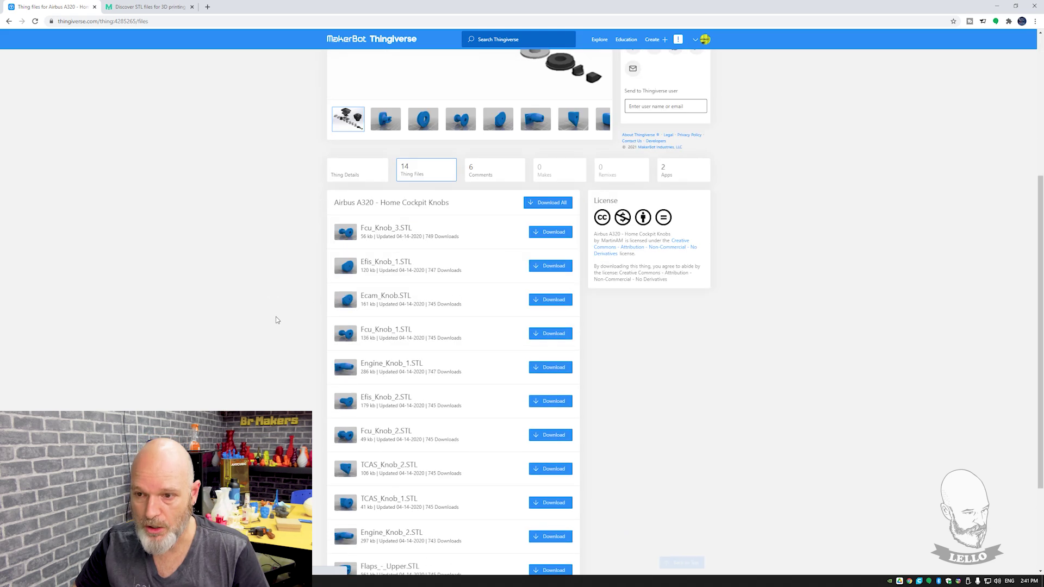
scroll(356, 417, down, 3)
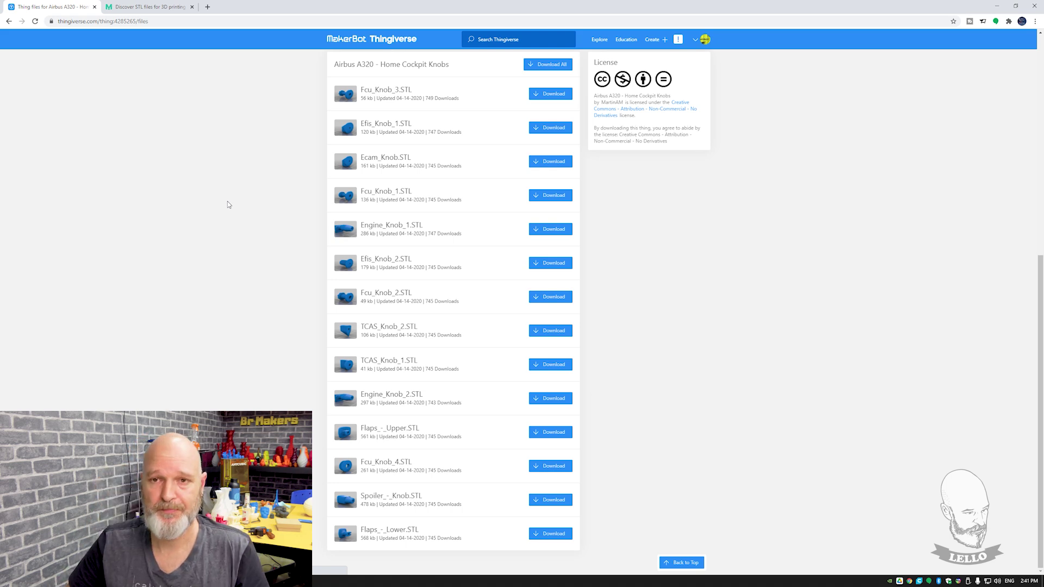
click(147, 7)
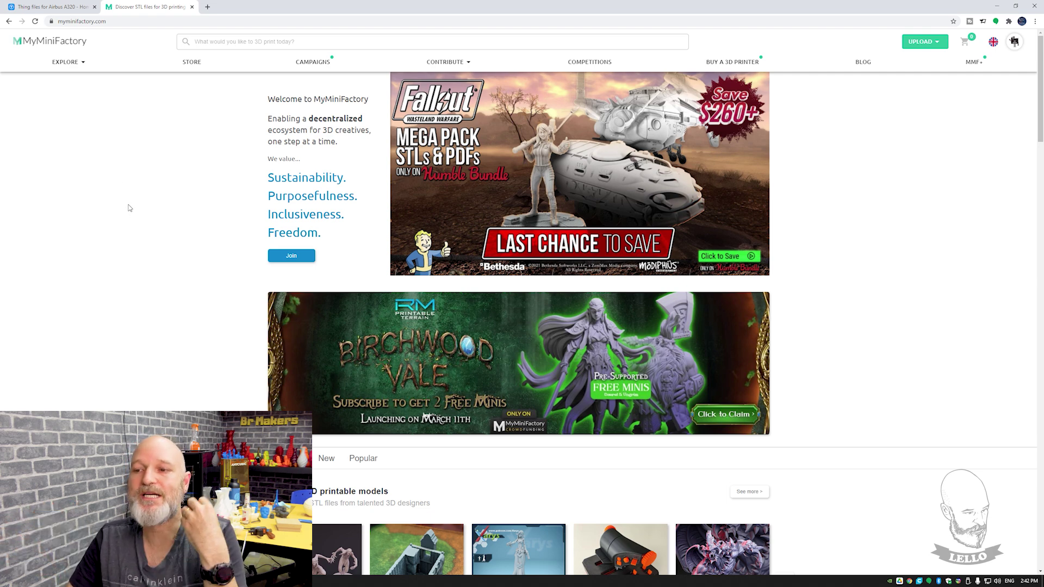
scroll(136, 202, down, 3)
scroll(131, 201, down, 2)
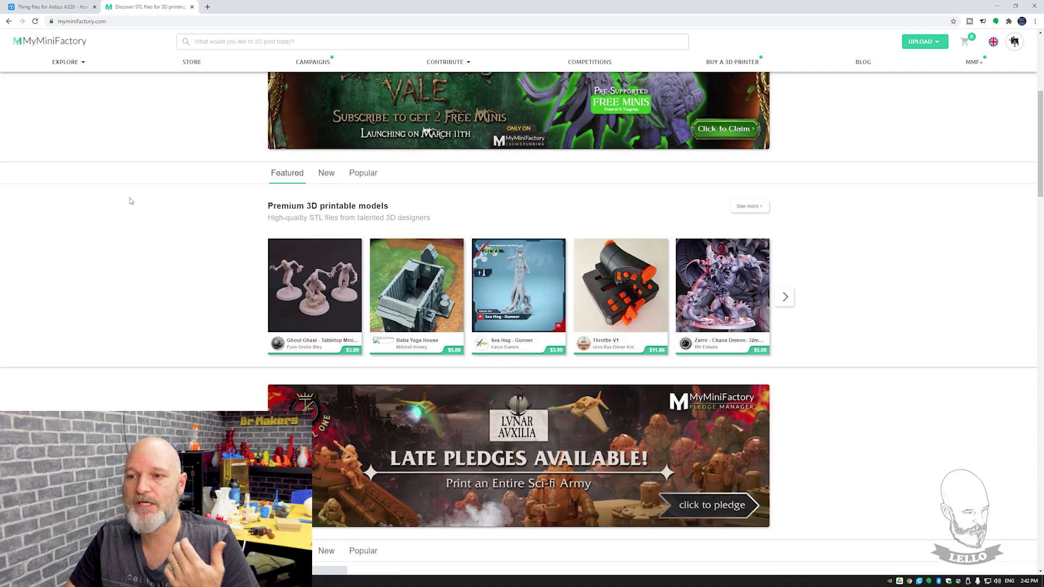
scroll(131, 202, up, 5)
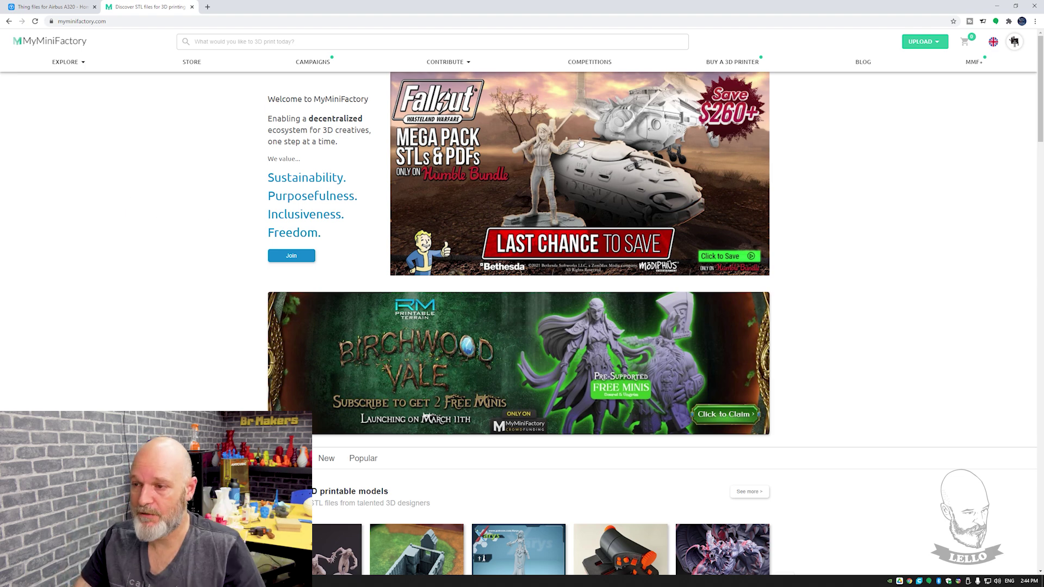
Step: Scroll the MyMiniFactory homepage down to the Premium 3D printable models row and Late Pledges banner
scroll(840, 200, down, 2)
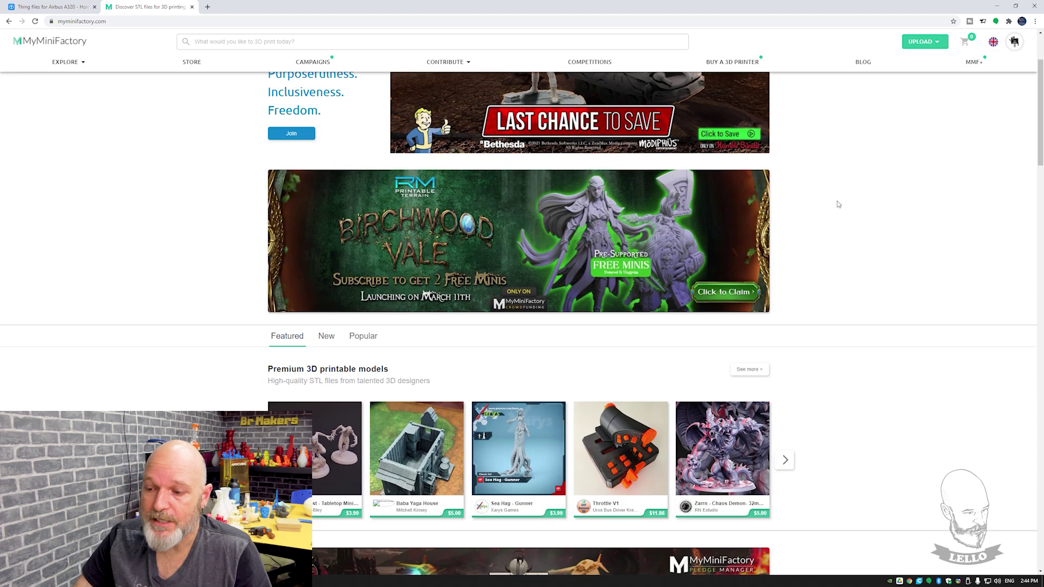
scroll(837, 200, down, 3)
scroll(837, 202, down, 2)
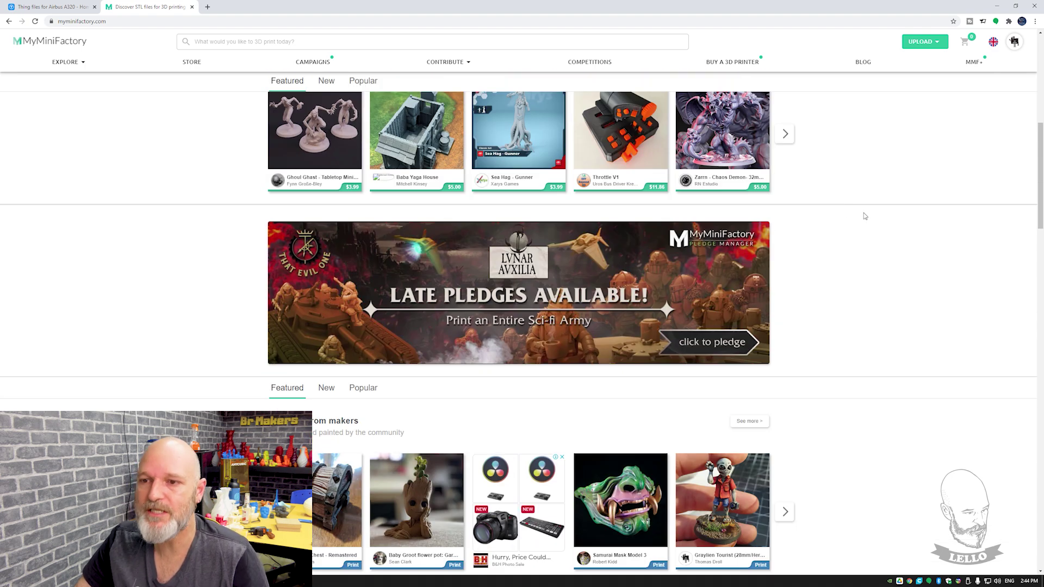
scroll(865, 215, up, 2)
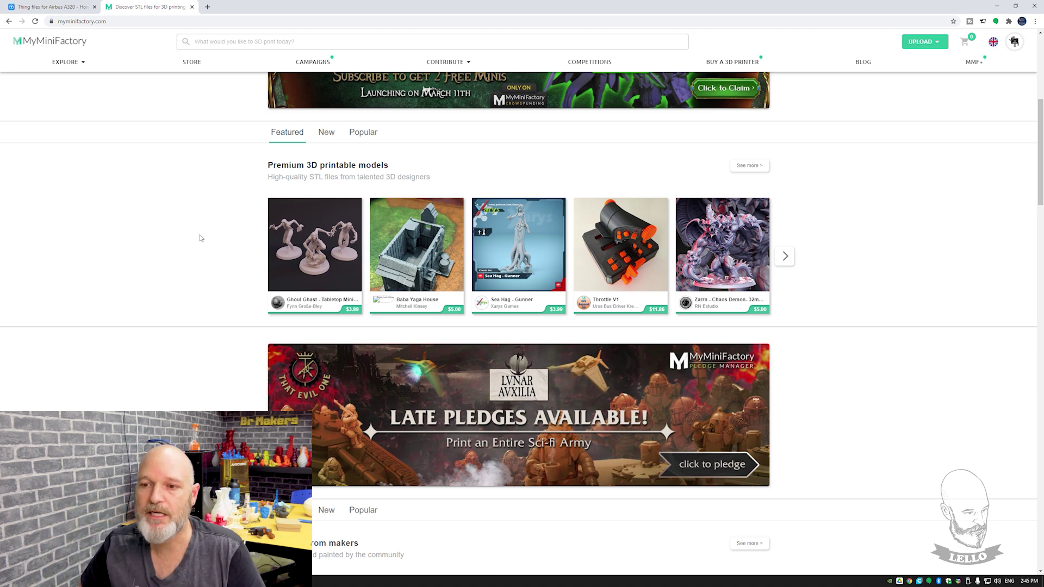
Step: Glance at the Thingiverse and MyMiniFactory tabs, then switch to the Ultimaker Cura window
click(52, 6)
click(144, 5)
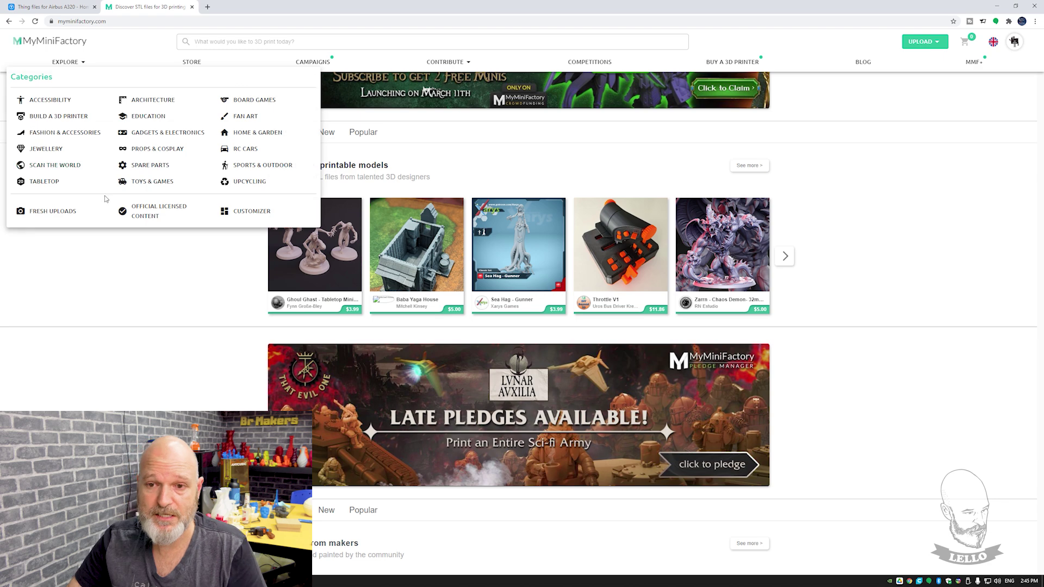
key(alt+Tab)
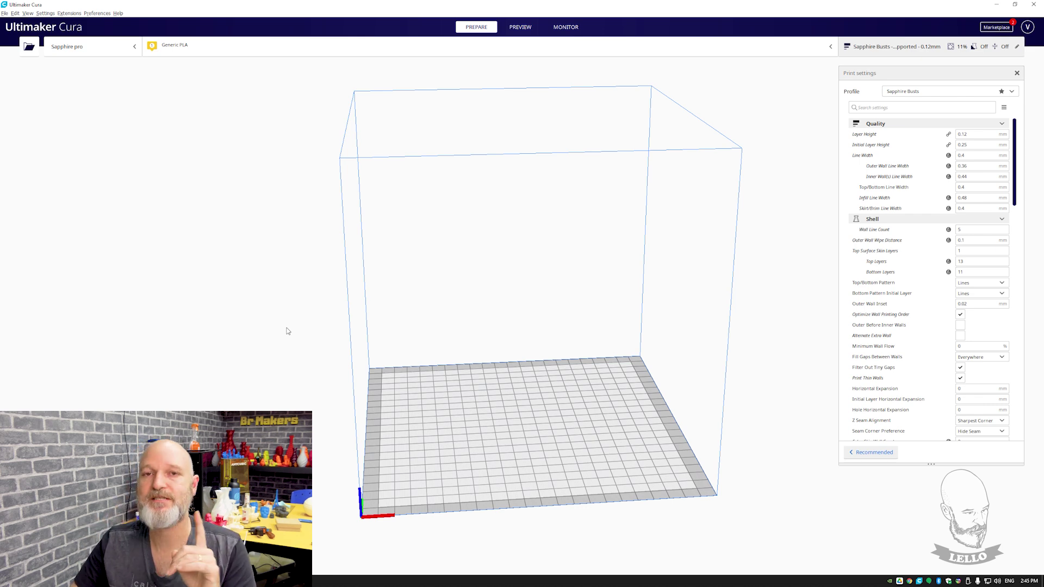
Step: Open Cura's Extensions menu to reveal ThingBrowser's Browse and Settings options
click(70, 13)
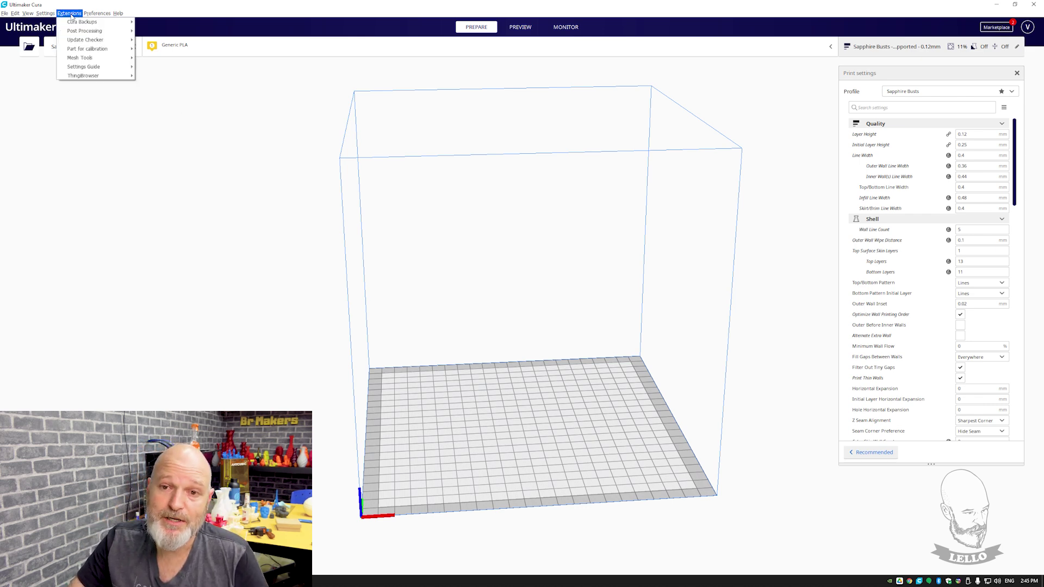
mouse_move(90, 75)
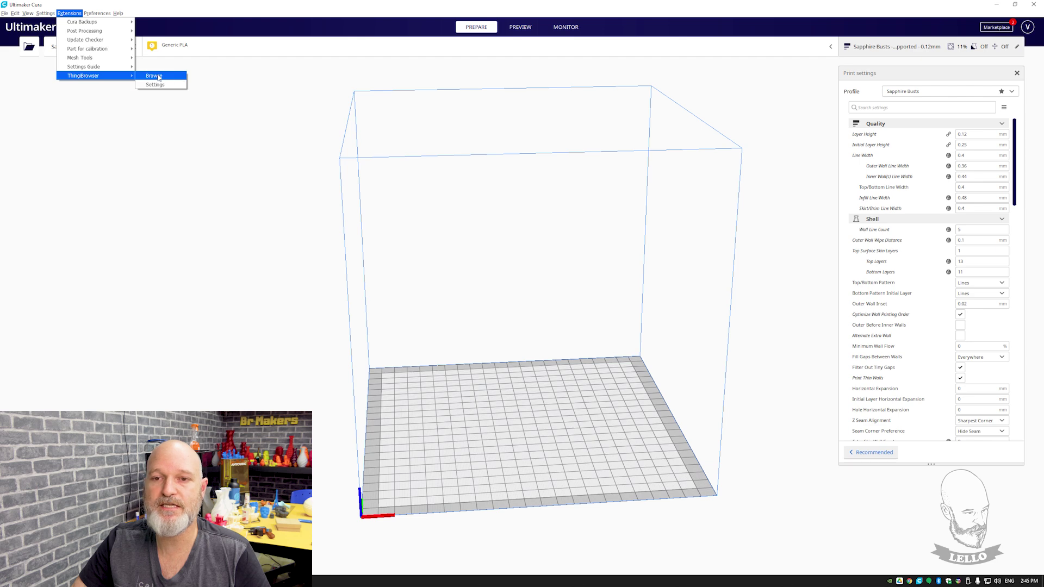
Step: Review the ThingBrowser settings, with Thingiverse as default service and Popular view, and close them
click(157, 84)
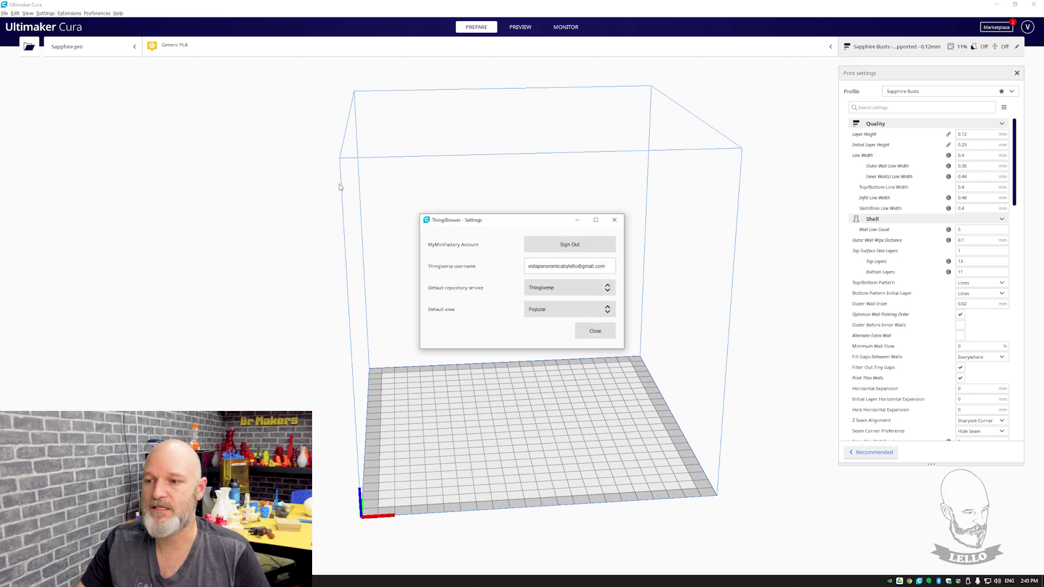
drag(512, 222, 490, 174)
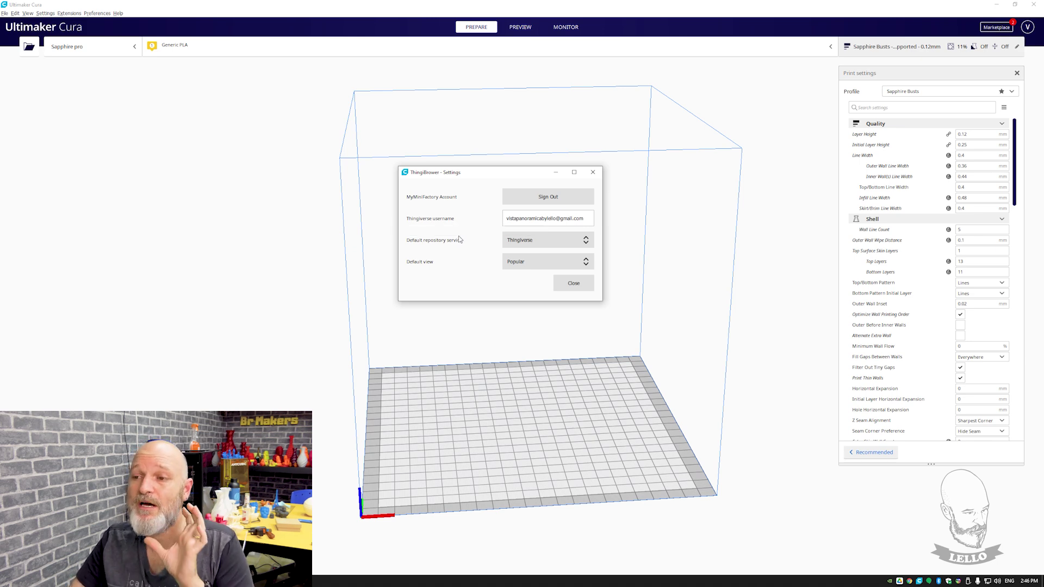
click(574, 285)
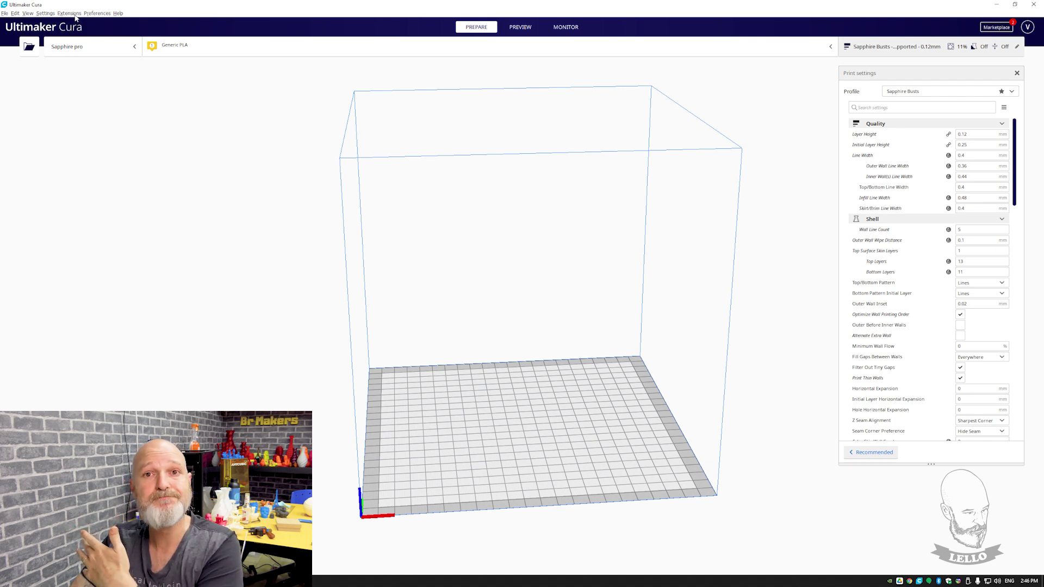
Step: Open the ThingBrowser browse window, keeping Thingiverse as source and Popular sorting
click(73, 13)
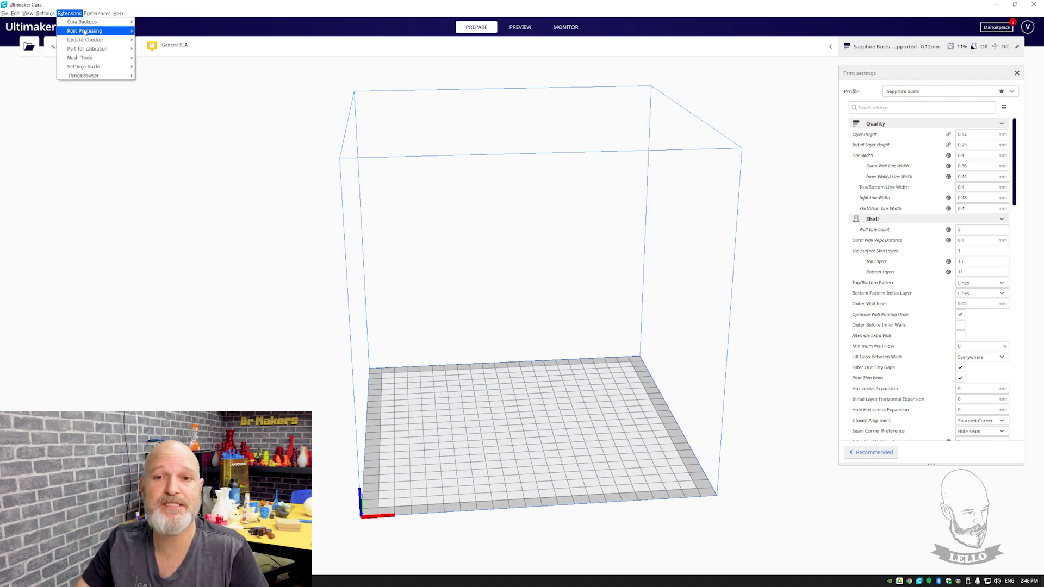
click(155, 77)
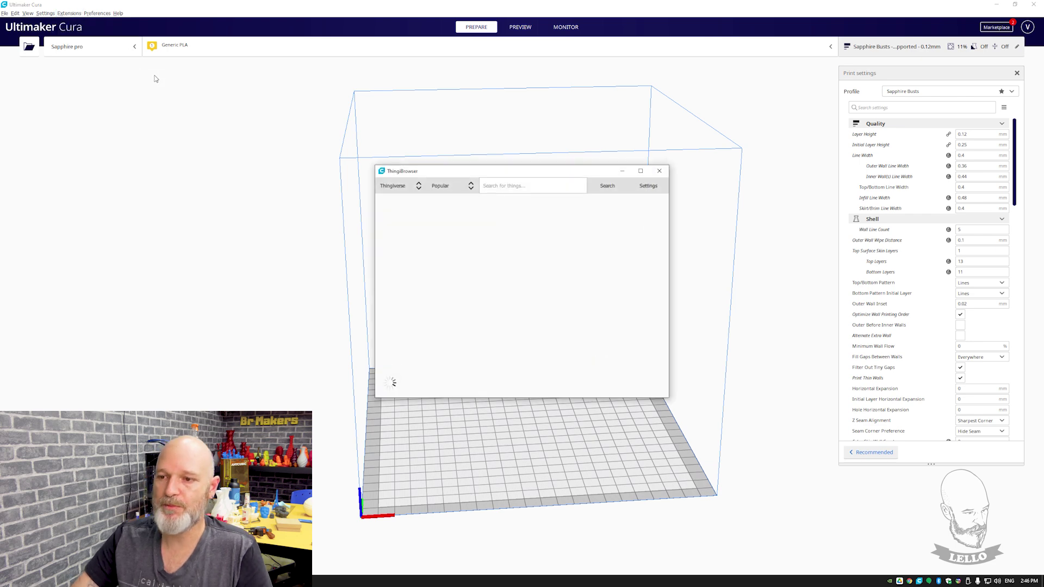
click(419, 186)
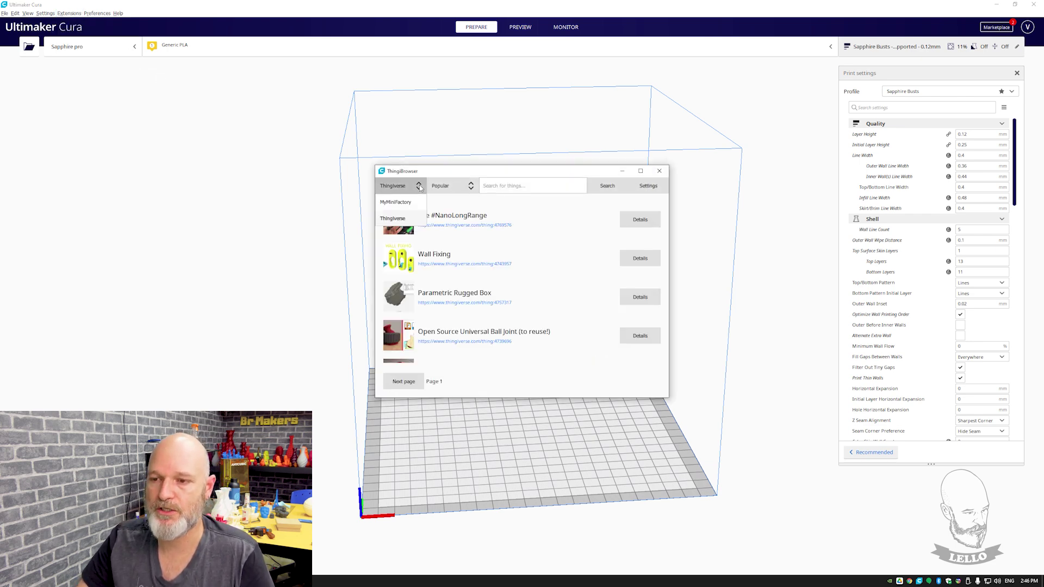
click(419, 186)
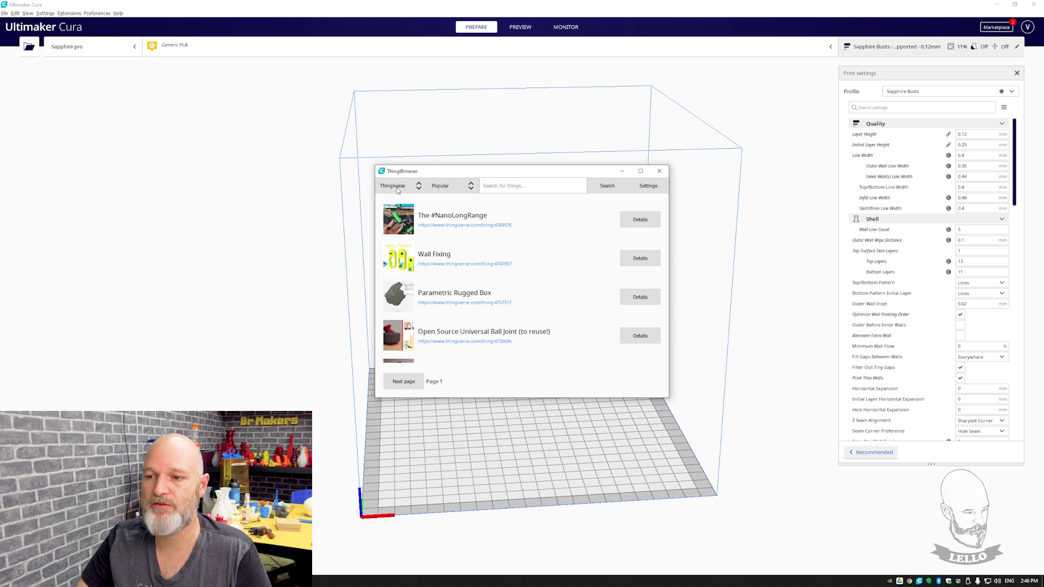
click(471, 186)
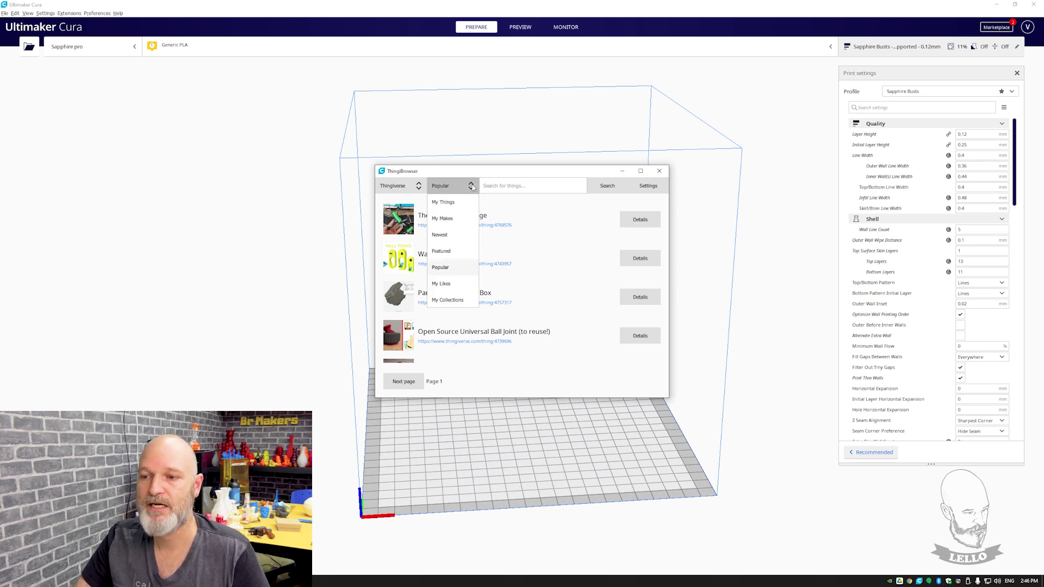
click(472, 186)
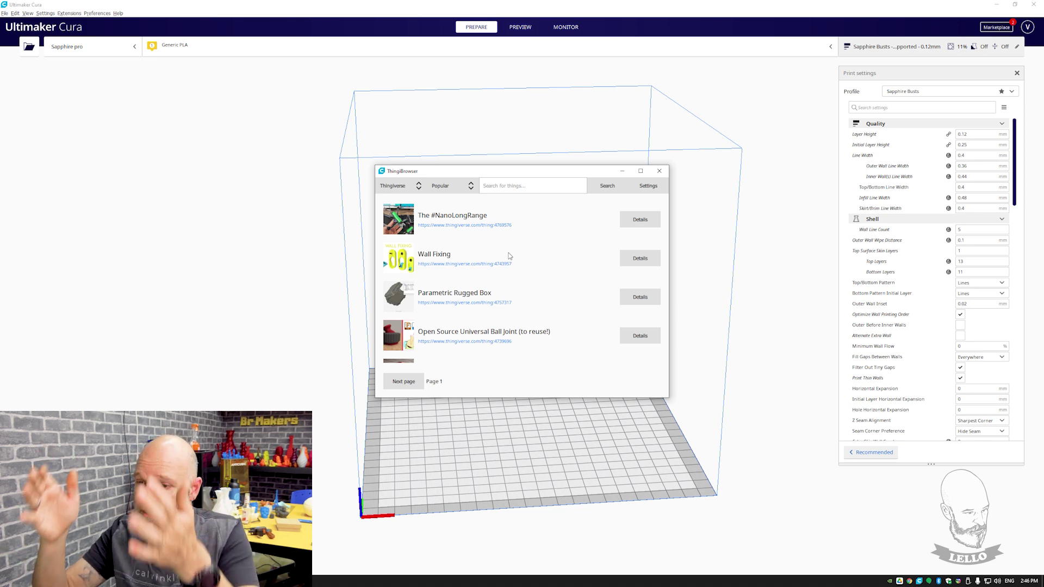
Step: Scroll through popular models like The #NanoLongRange and Wall Fixing, and select the search field
scroll(509, 255, down, 2)
scroll(509, 256, down, 5)
scroll(510, 257, down, 5)
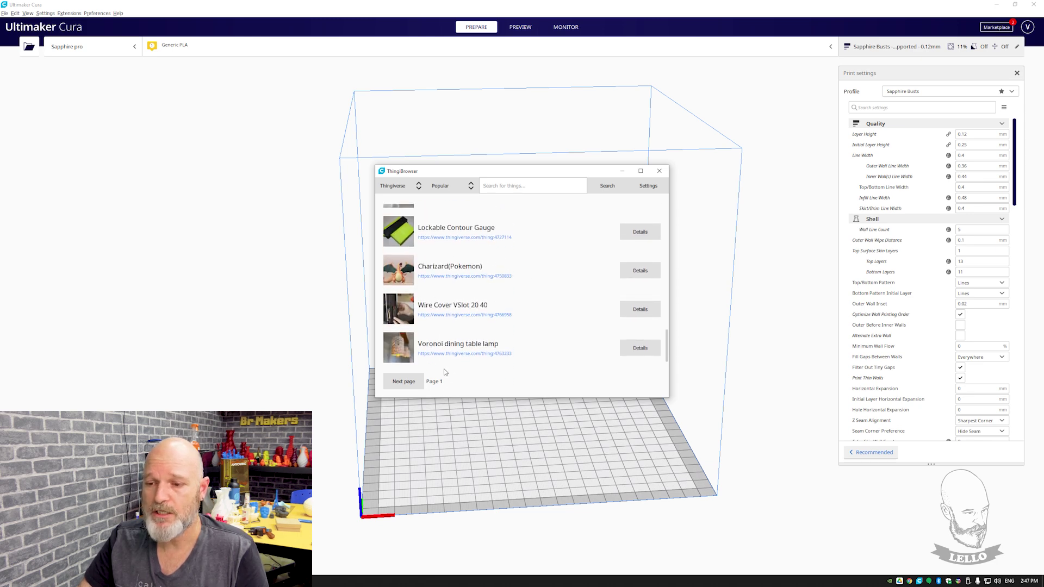
scroll(549, 288, up, 5)
scroll(539, 284, up, 5)
scroll(539, 284, up, 1)
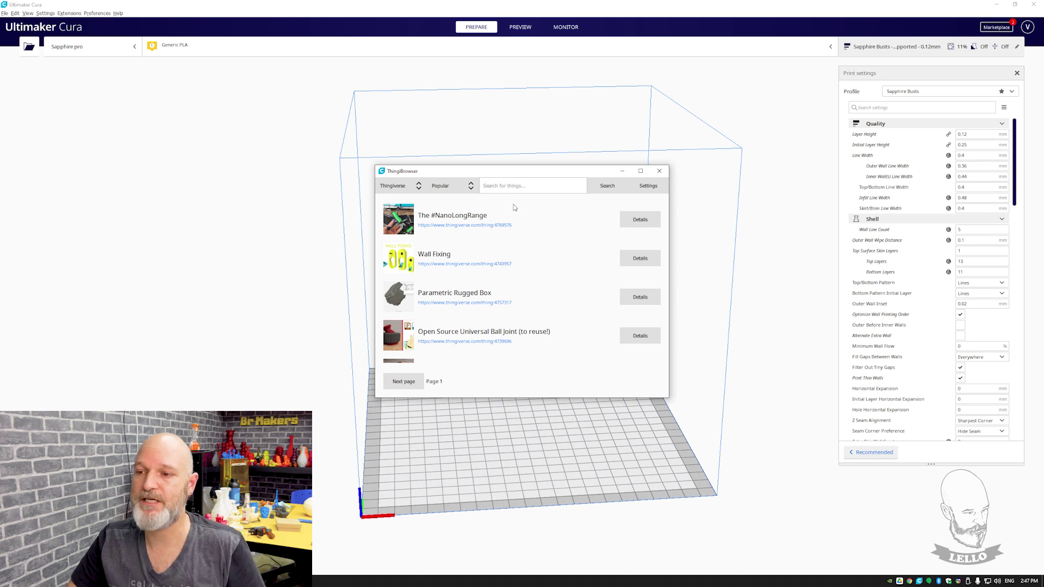
click(517, 186)
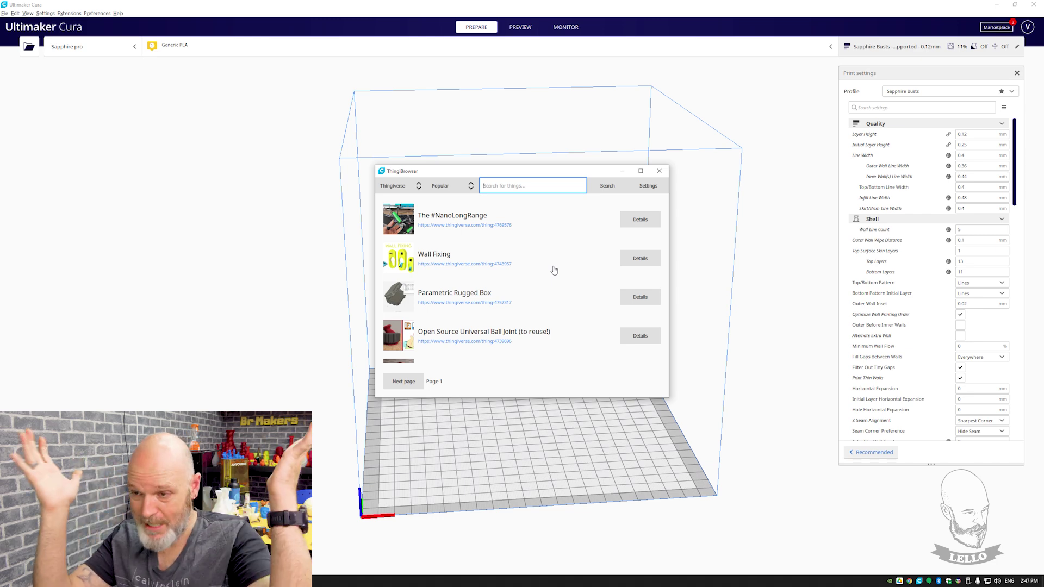
Step: Search Thingiverse for 'eastman' and add the Deadpool bust STL to the build plate
text(eastman)
key(Return)
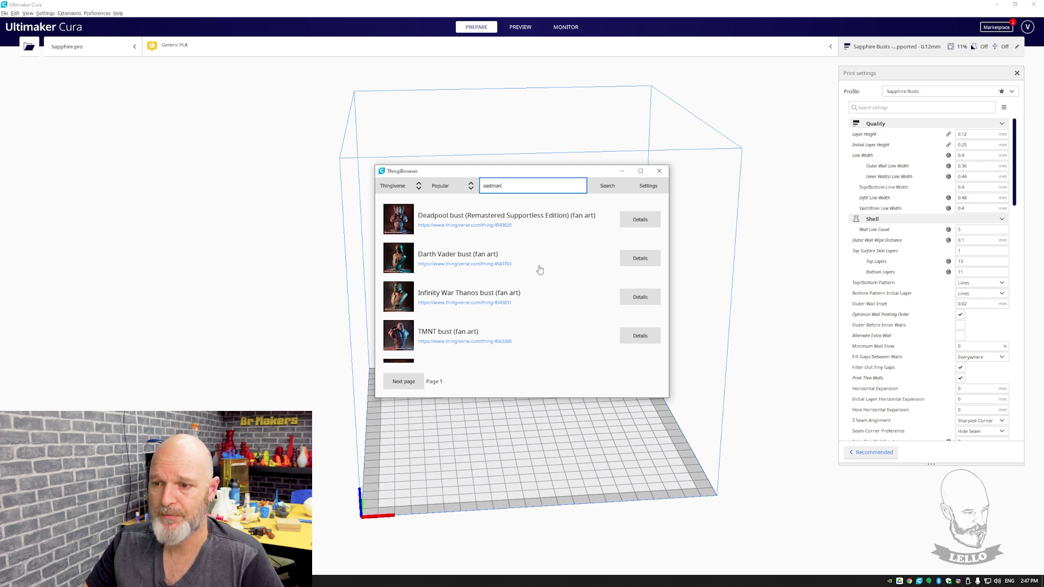
click(641, 221)
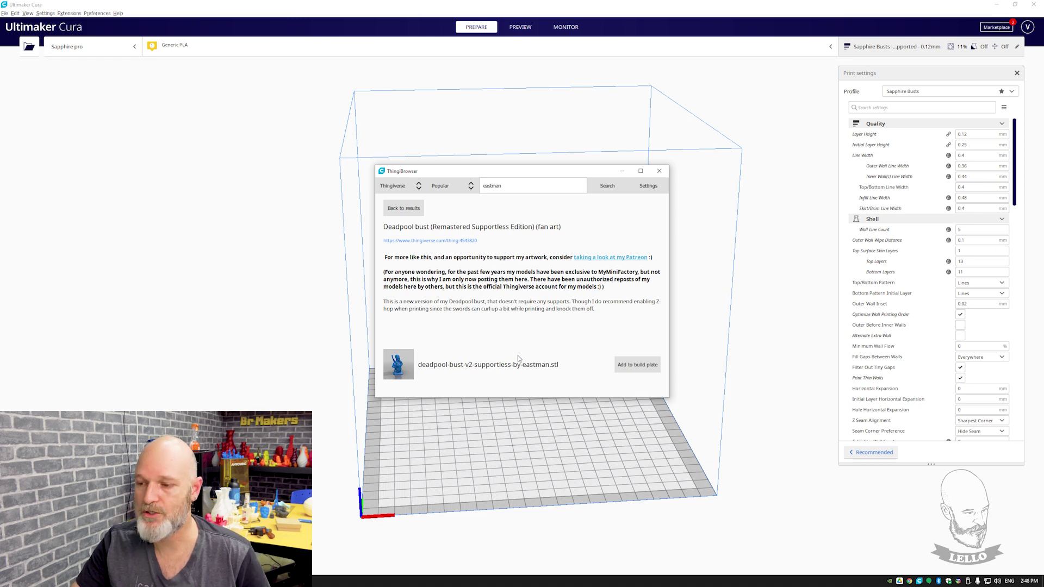
click(639, 372)
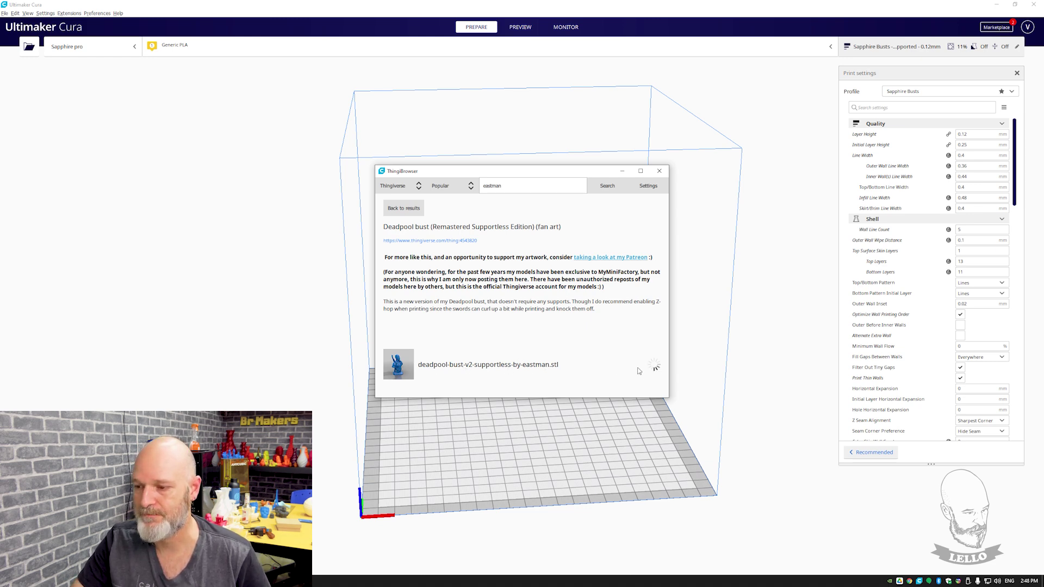
Step: Move the ThingBrowser window aside to uncover the build plate
drag(584, 170, 254, 221)
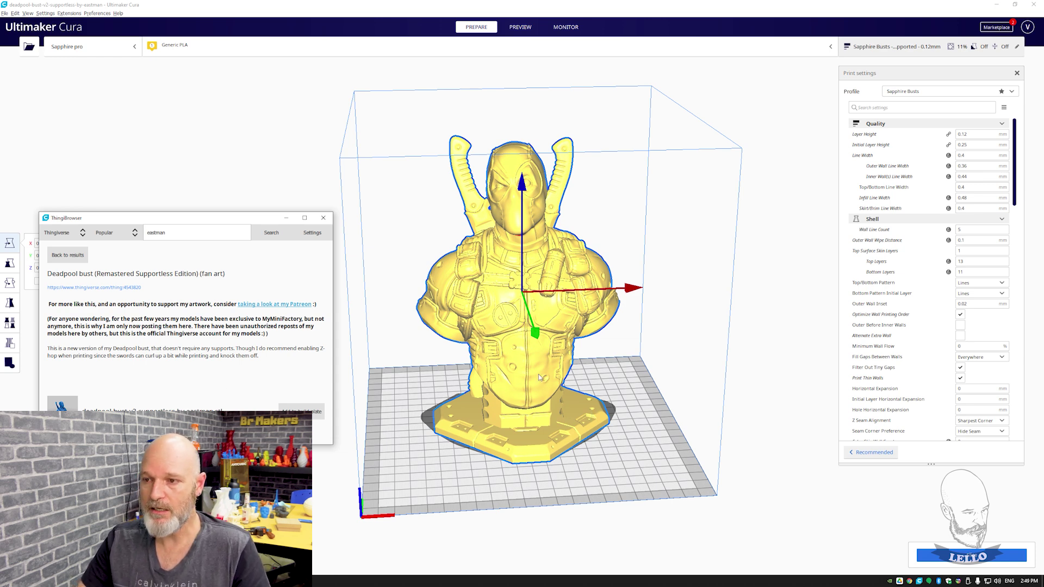
click(70, 14)
mouse_move(89, 75)
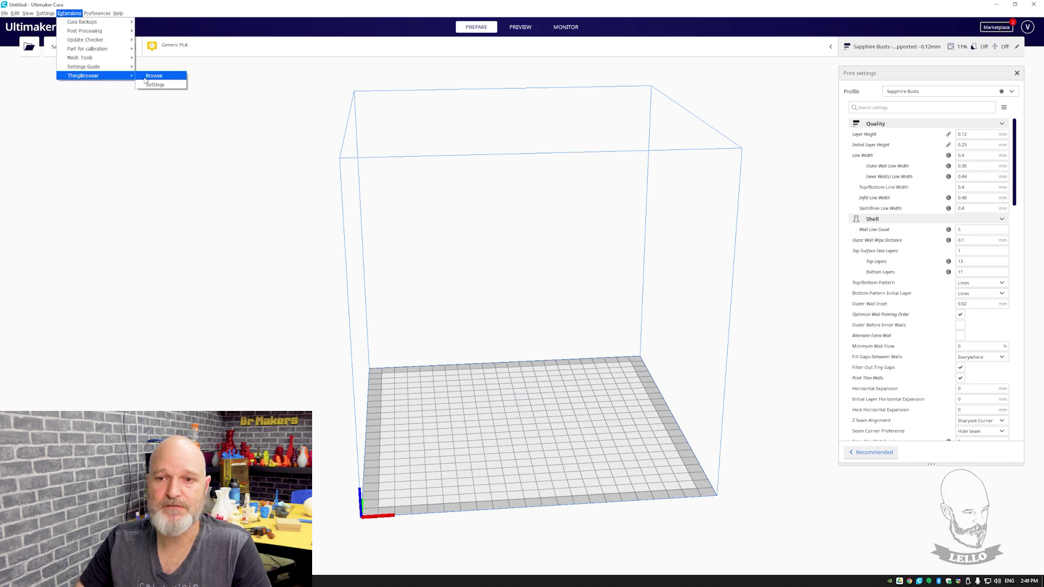
click(155, 76)
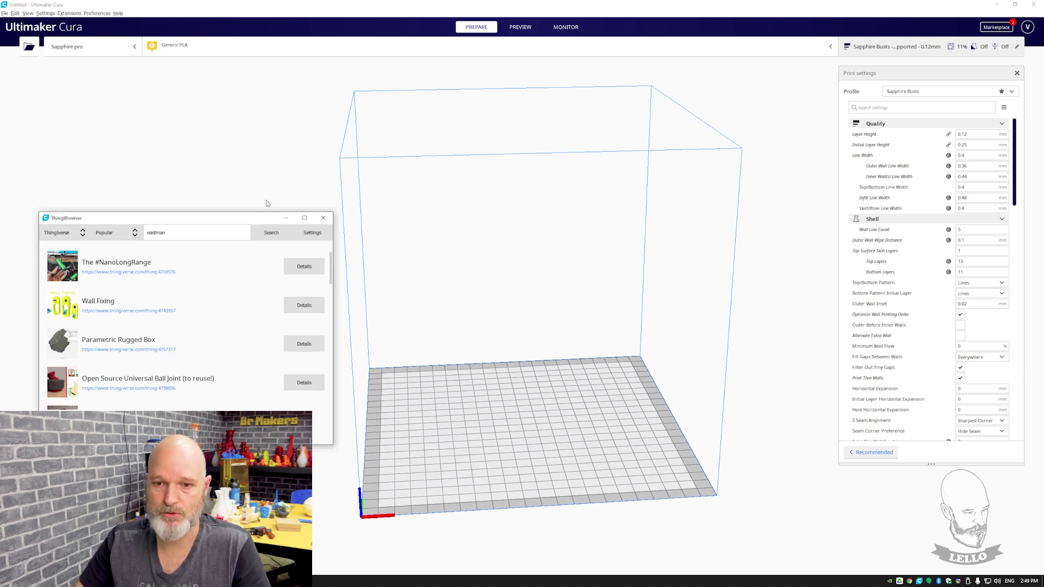
drag(164, 217, 444, 161)
click(343, 176)
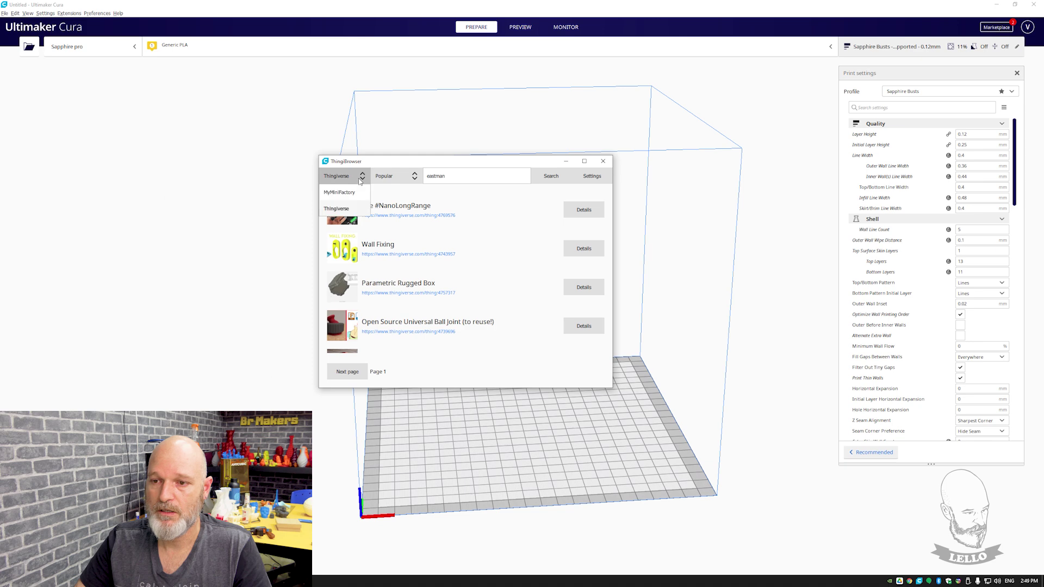
click(347, 194)
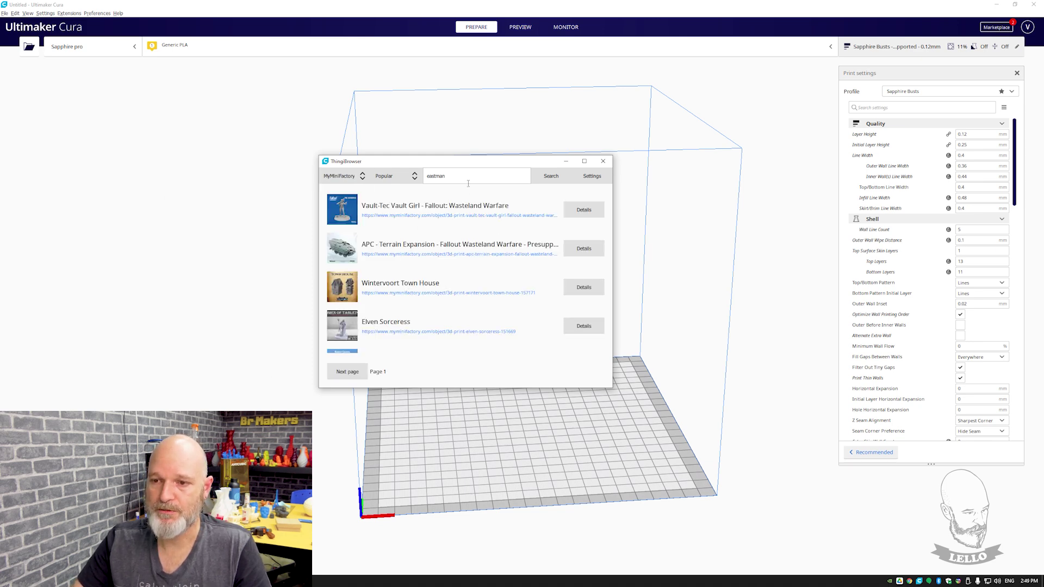
click(551, 177)
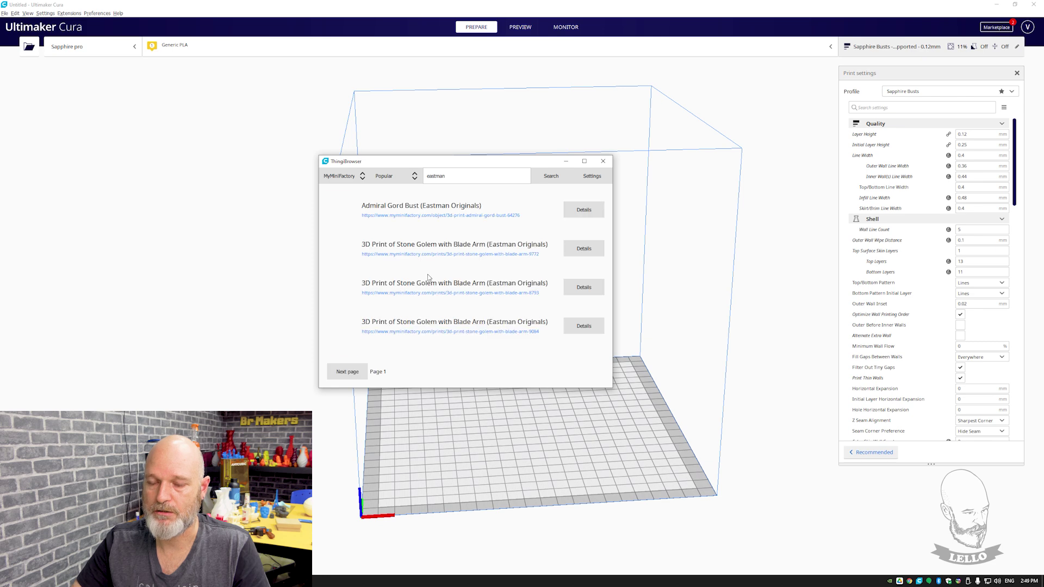
scroll(417, 267, down, 1)
scroll(418, 266, down, 3)
scroll(417, 267, down, 3)
click(584, 261)
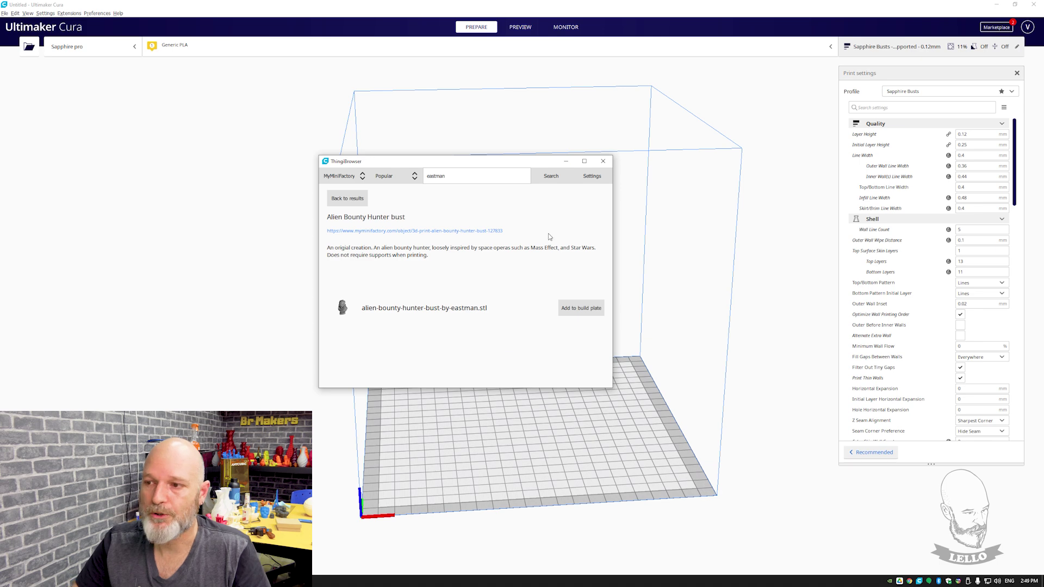
click(603, 162)
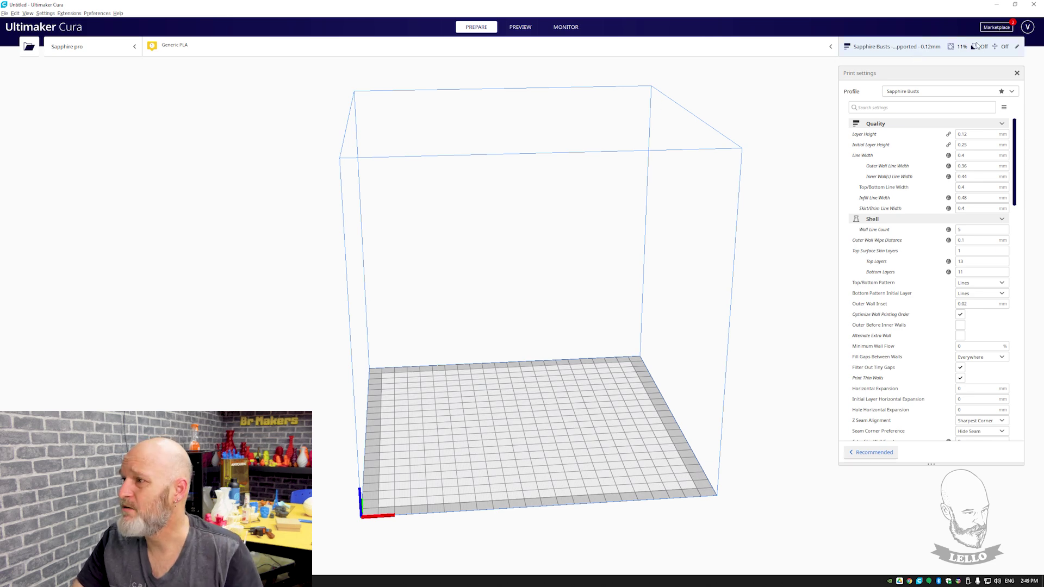
click(1001, 30)
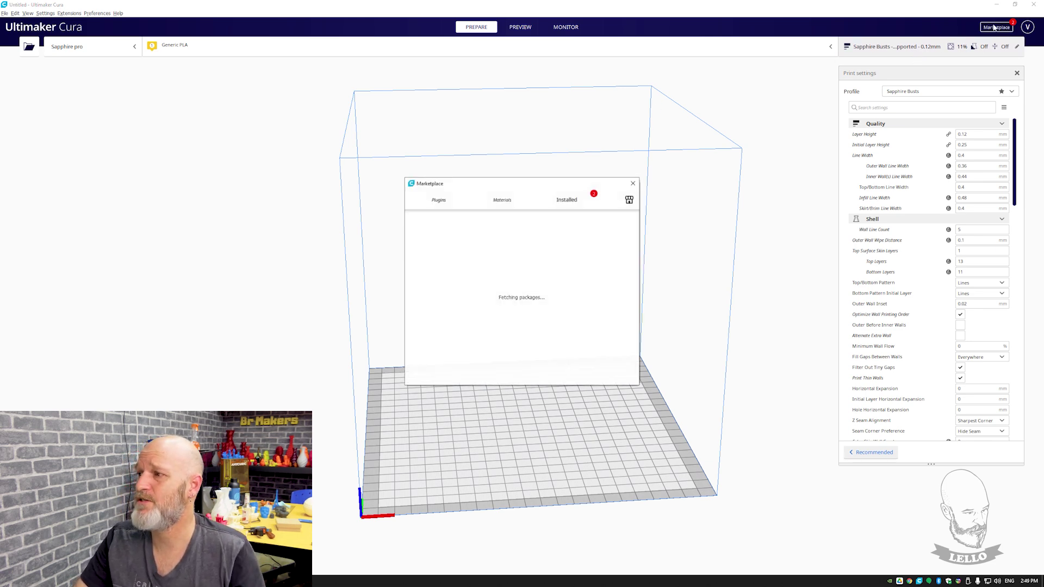
drag(525, 188, 501, 122)
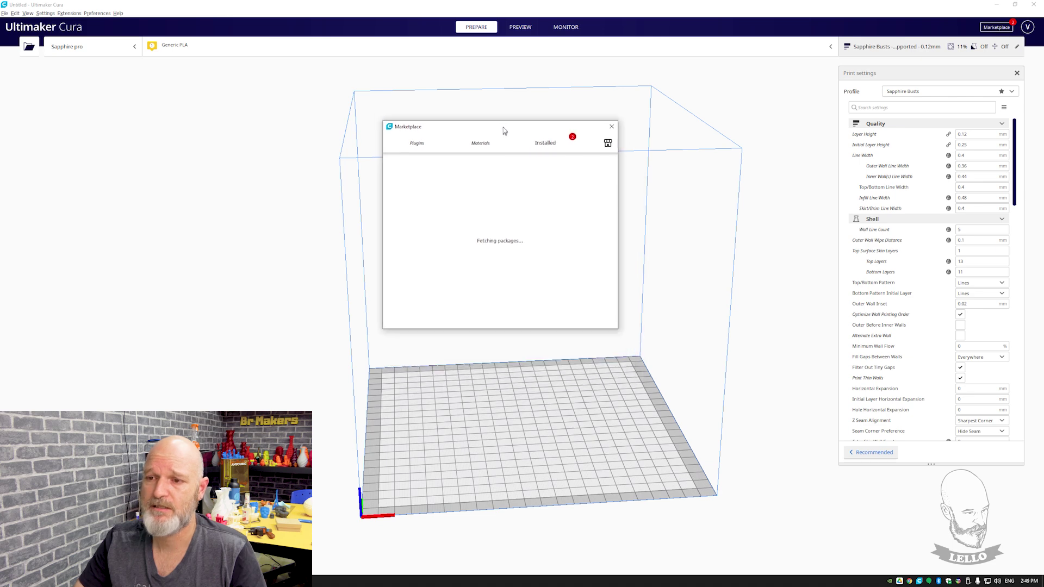
scroll(504, 208, down, 3)
scroll(504, 208, down, 3)
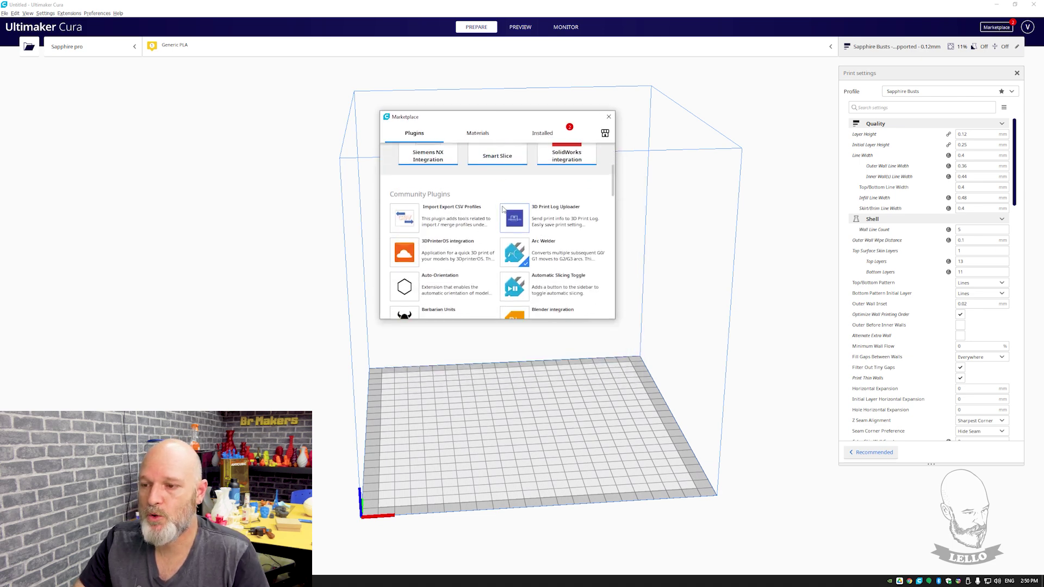
scroll(503, 209, down, 2)
scroll(502, 211, down, 2)
scroll(500, 213, down, 2)
scroll(498, 213, down, 1)
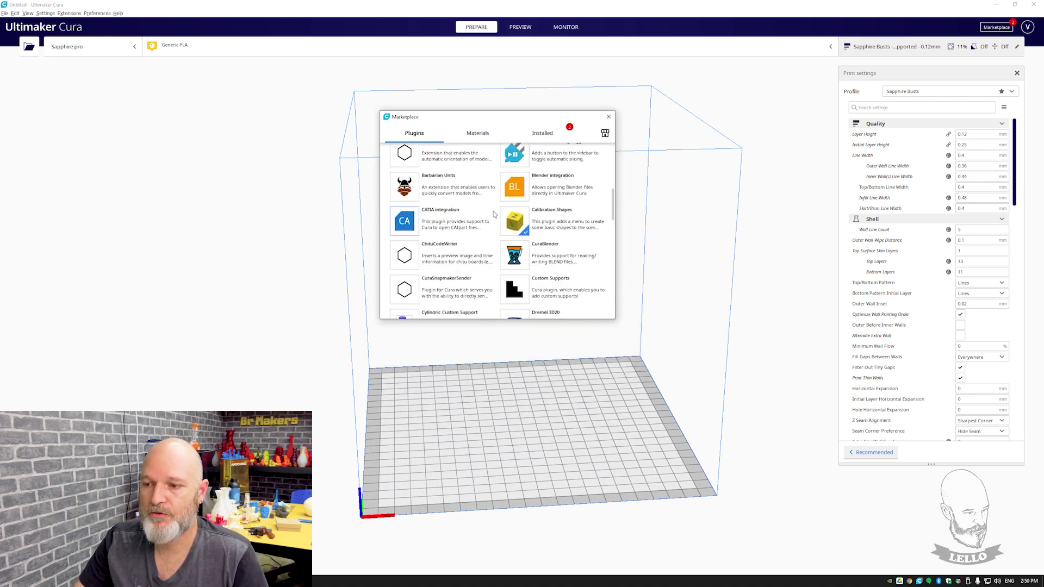
scroll(491, 214, down, 2)
scroll(491, 215, down, 2)
scroll(491, 214, down, 2)
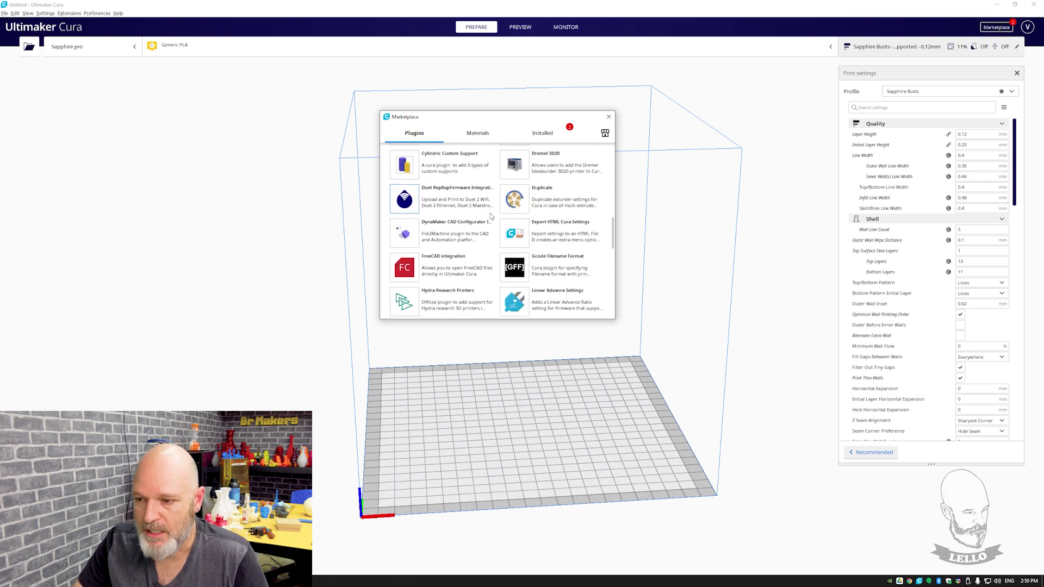
scroll(561, 230, down, 2)
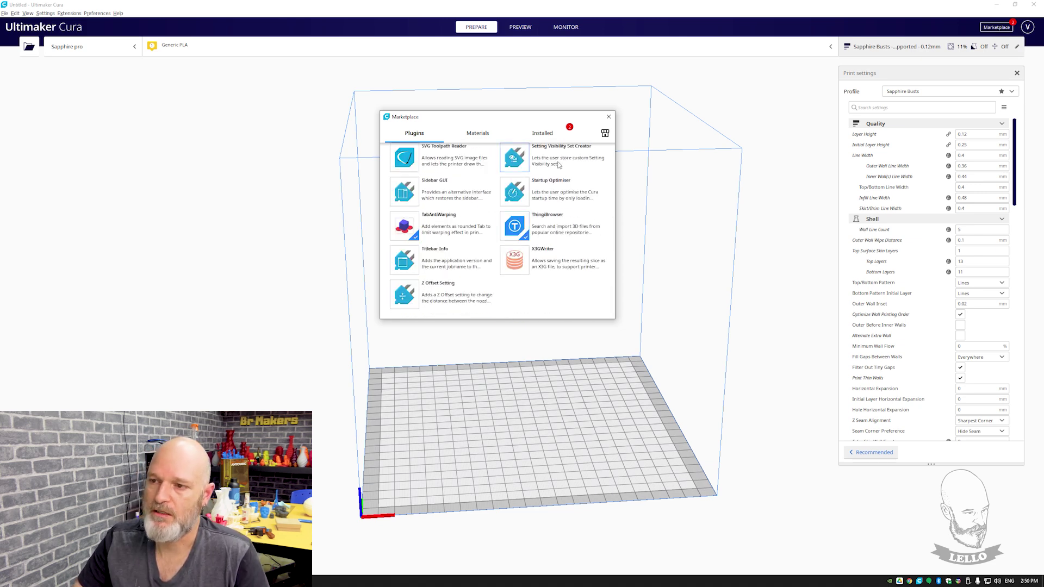
click(544, 134)
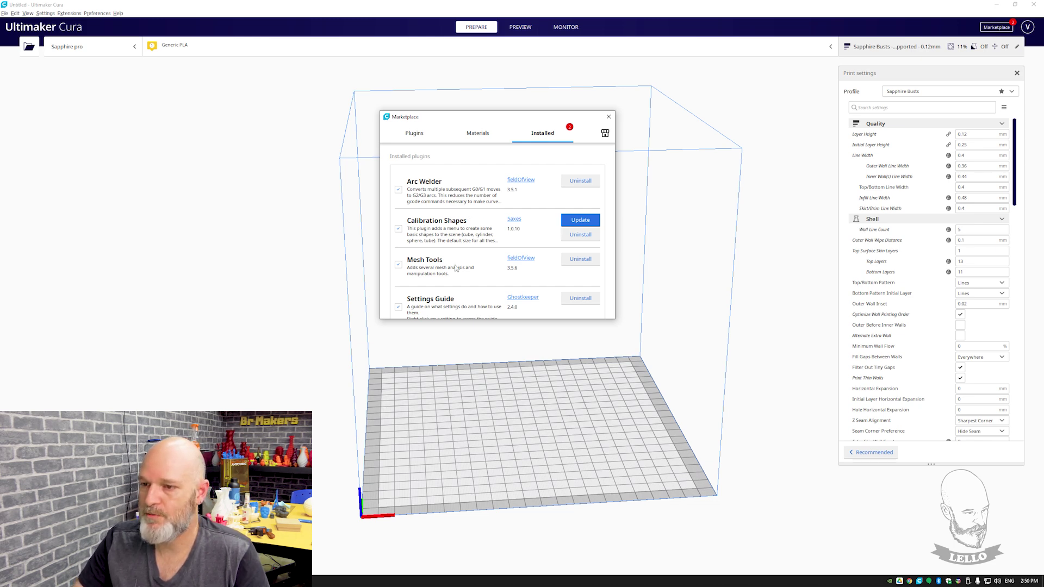
scroll(457, 268, down, 3)
scroll(457, 269, down, 5)
scroll(457, 266, up, 5)
scroll(457, 265, up, 2)
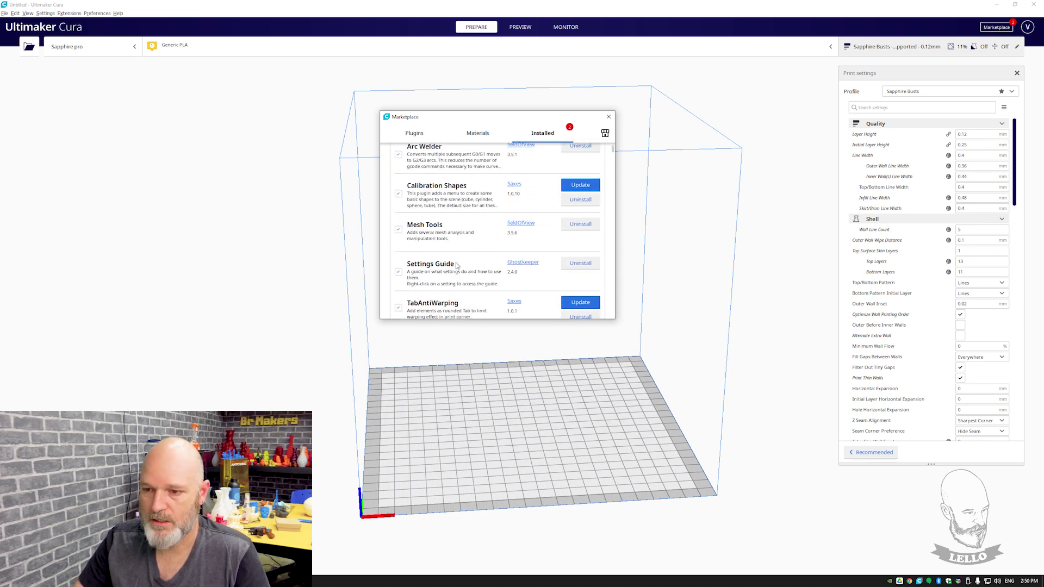
scroll(471, 264, up, 2)
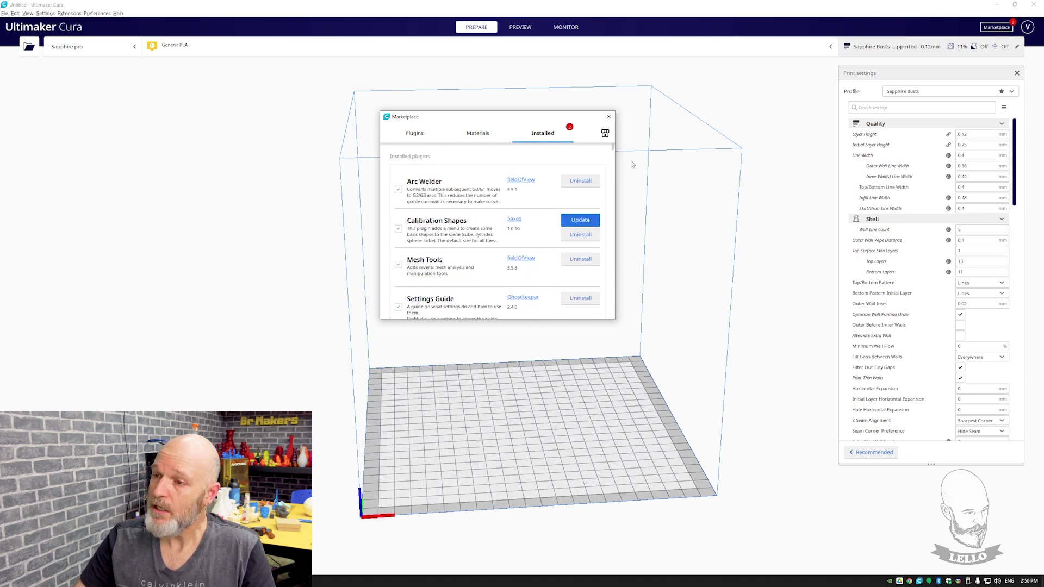
click(609, 117)
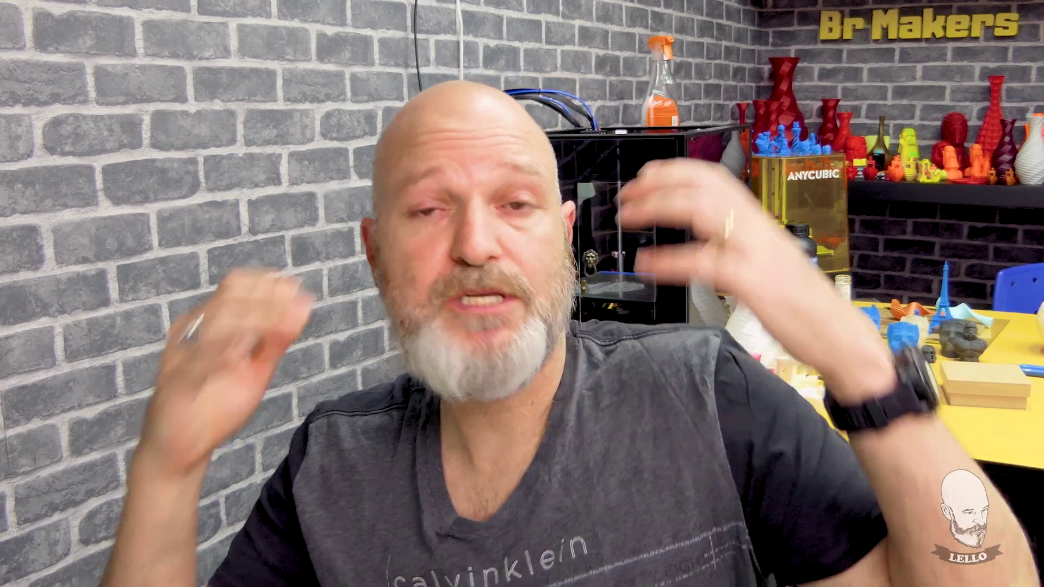